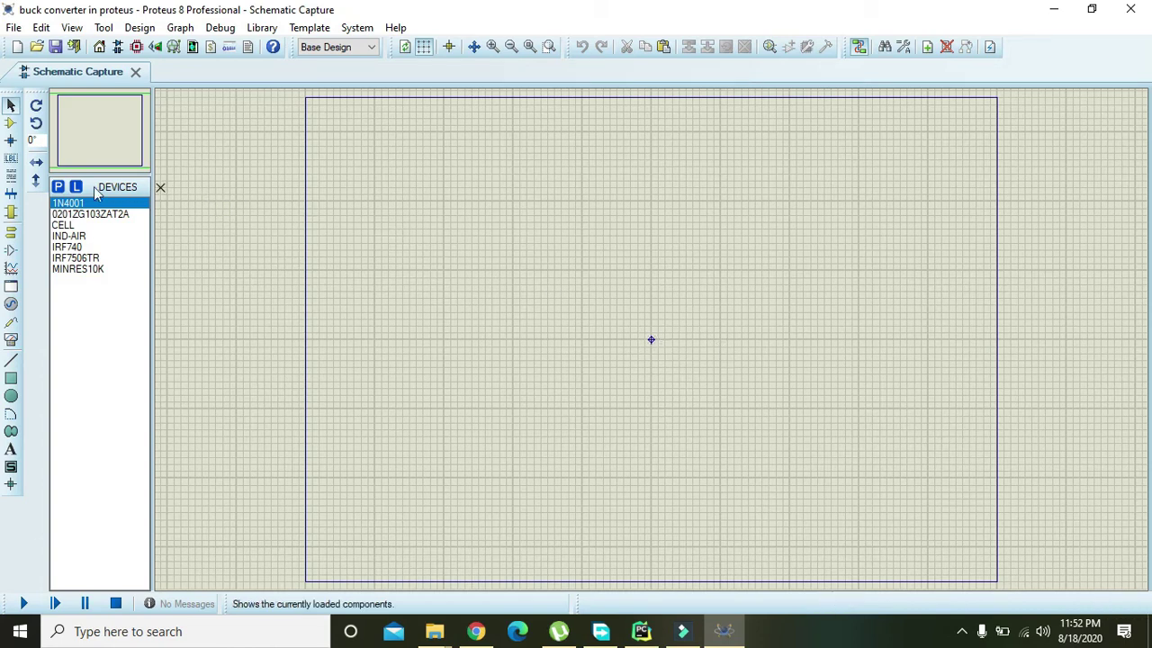
Switch to Component Mode in the left toolbar.
left_click(11, 124)
Pick the CELL battery from the 'battery' search and place it on the sheet as BAT1.
left_click(58, 187)
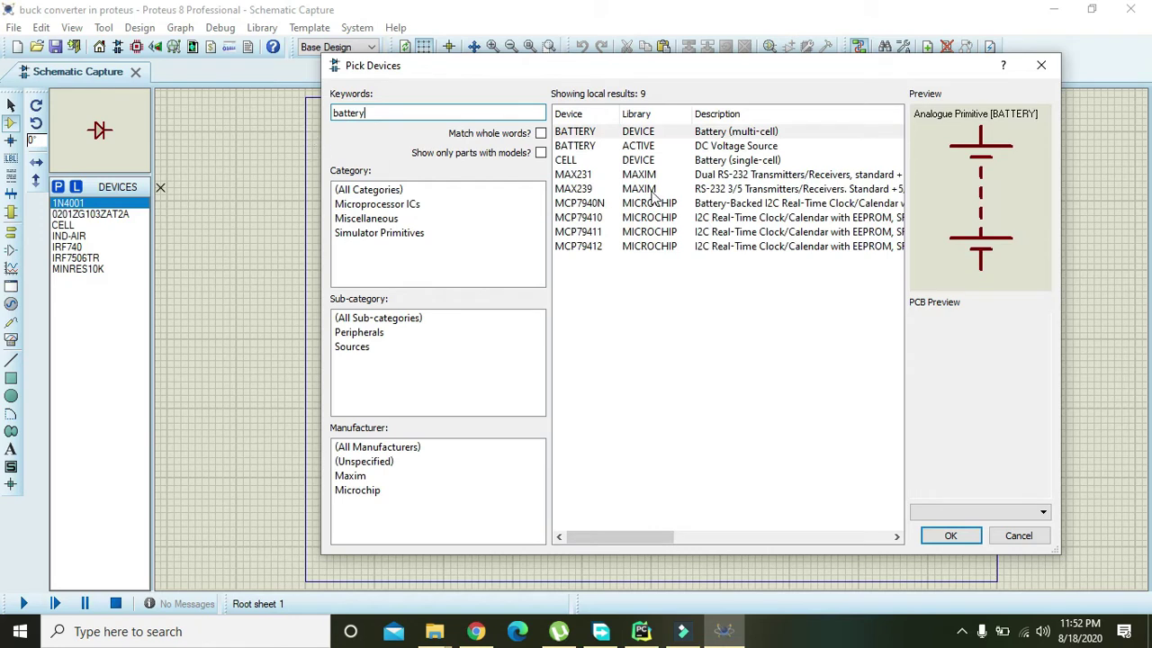
left_click(656, 160)
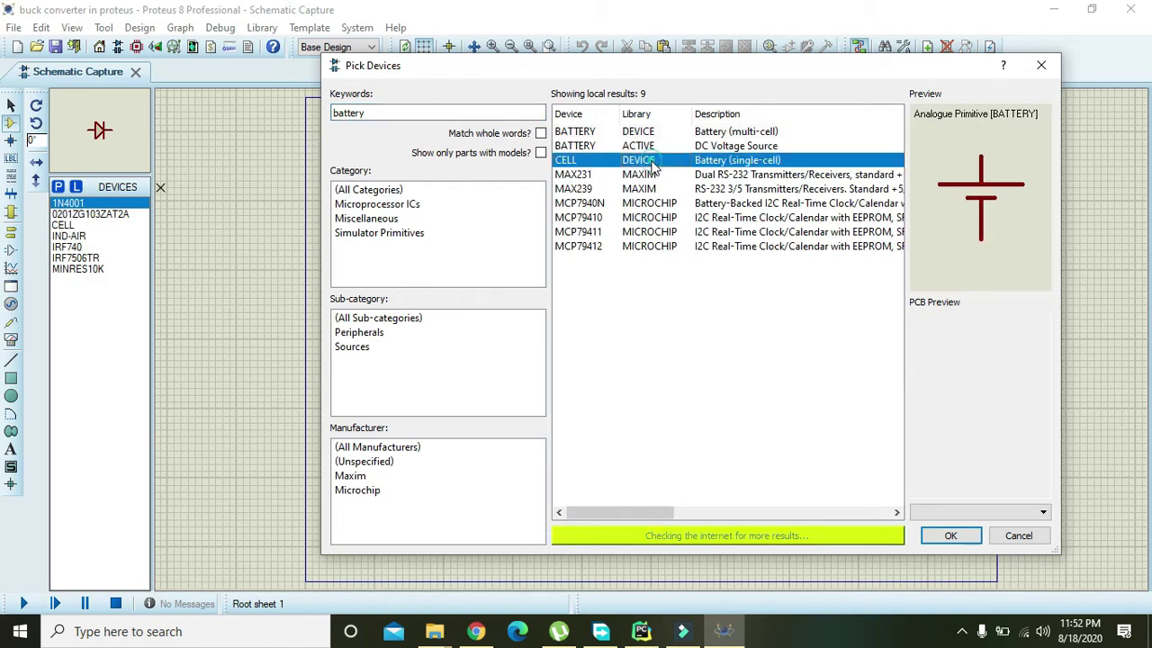
left_click(949, 535)
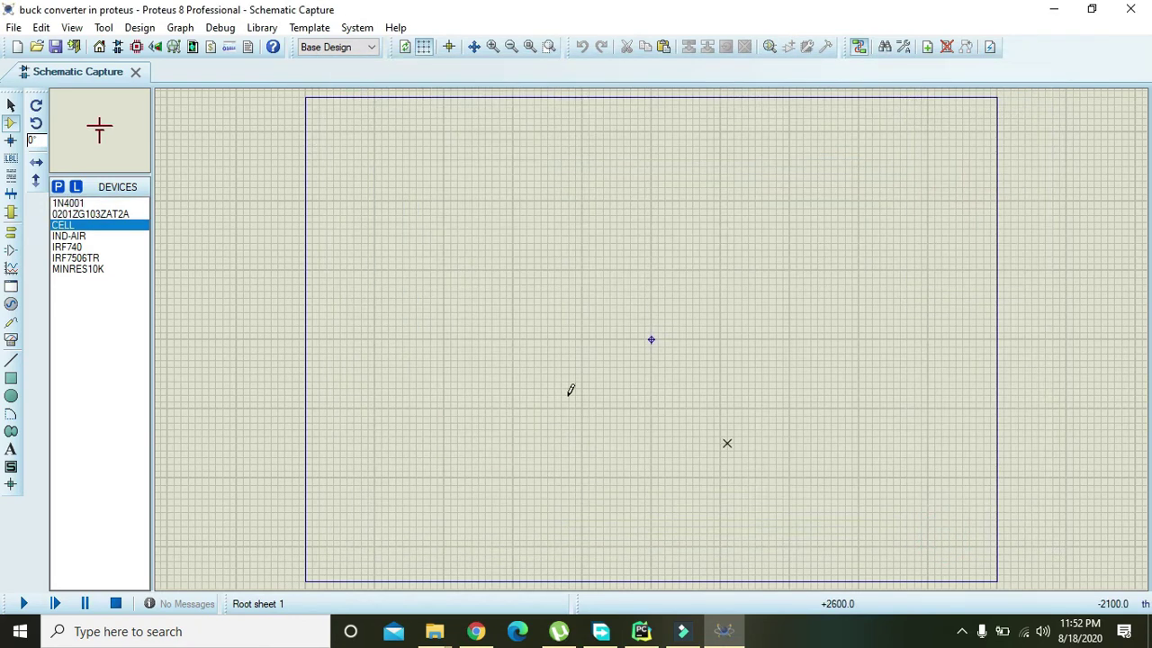
left_click(438, 328)
left_click(437, 324)
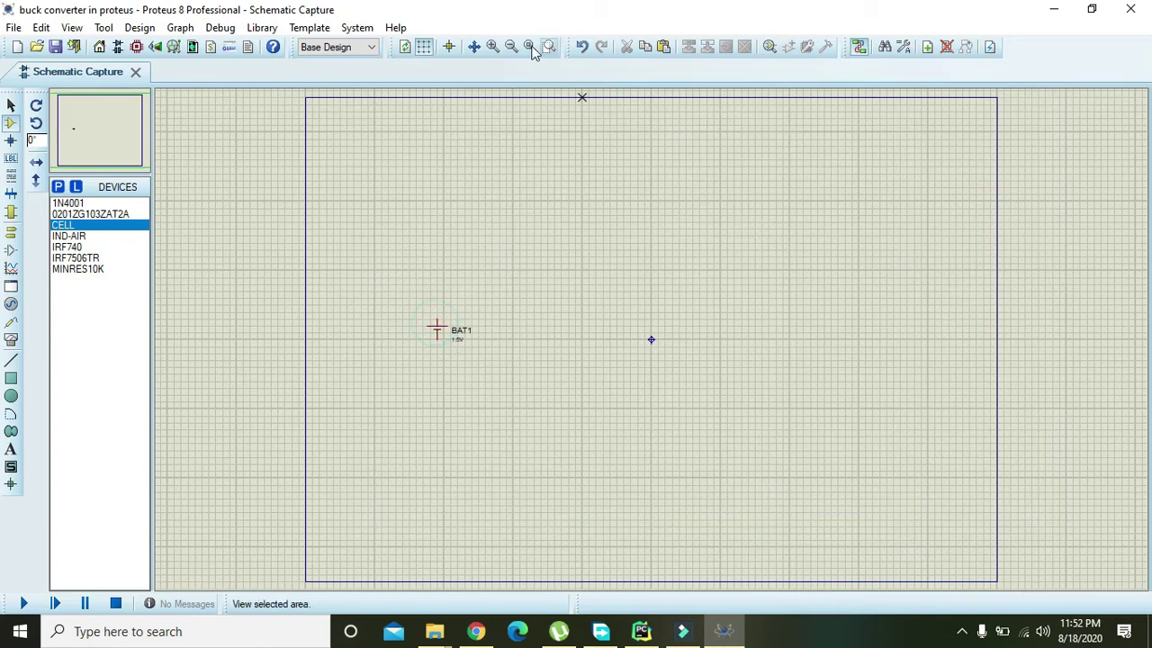
left_click(492, 46)
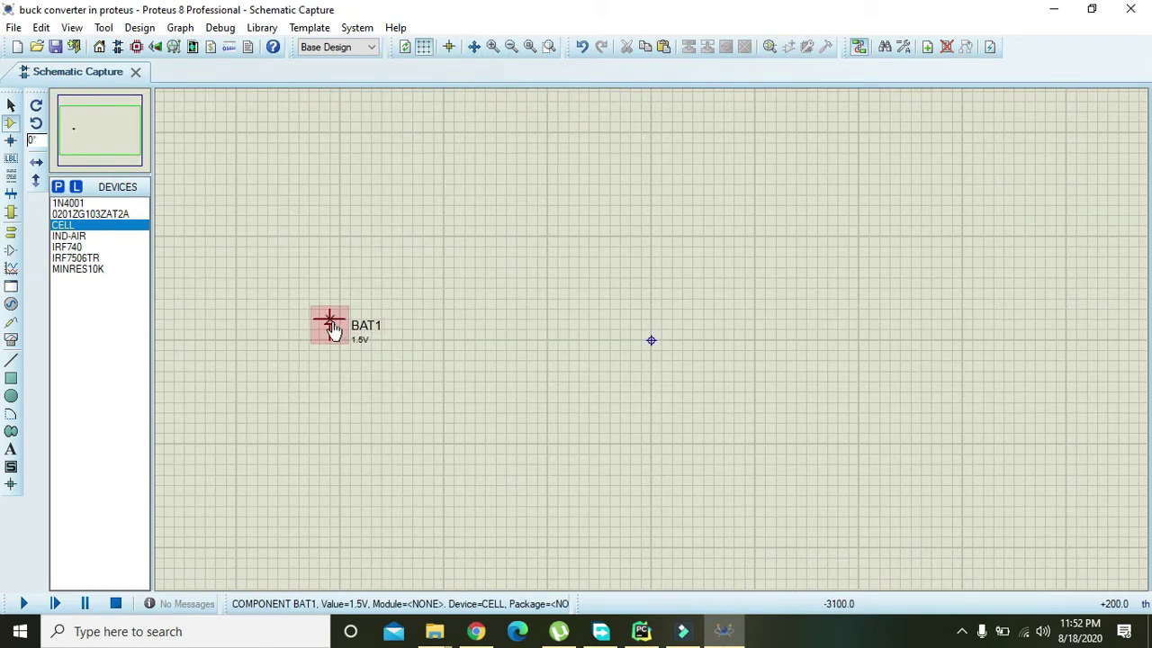
left_click_drag(331, 324, 364, 315)
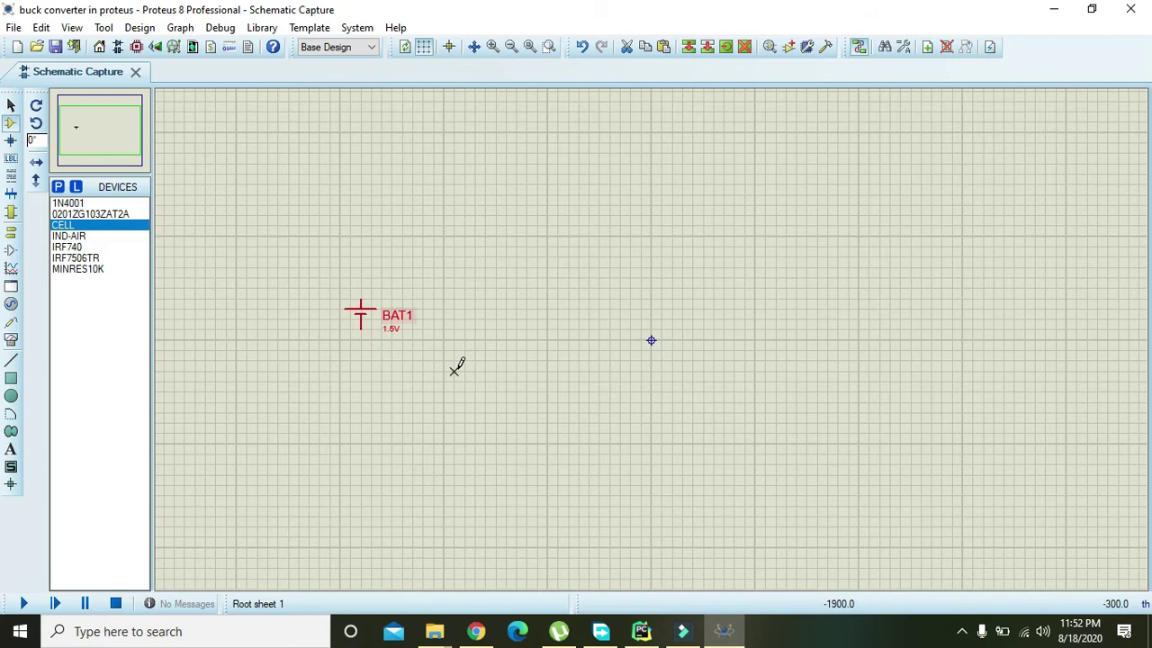
Change BAT1's voltage from 1.5 to 24V and shift it slightly right.
double_click(360, 313)
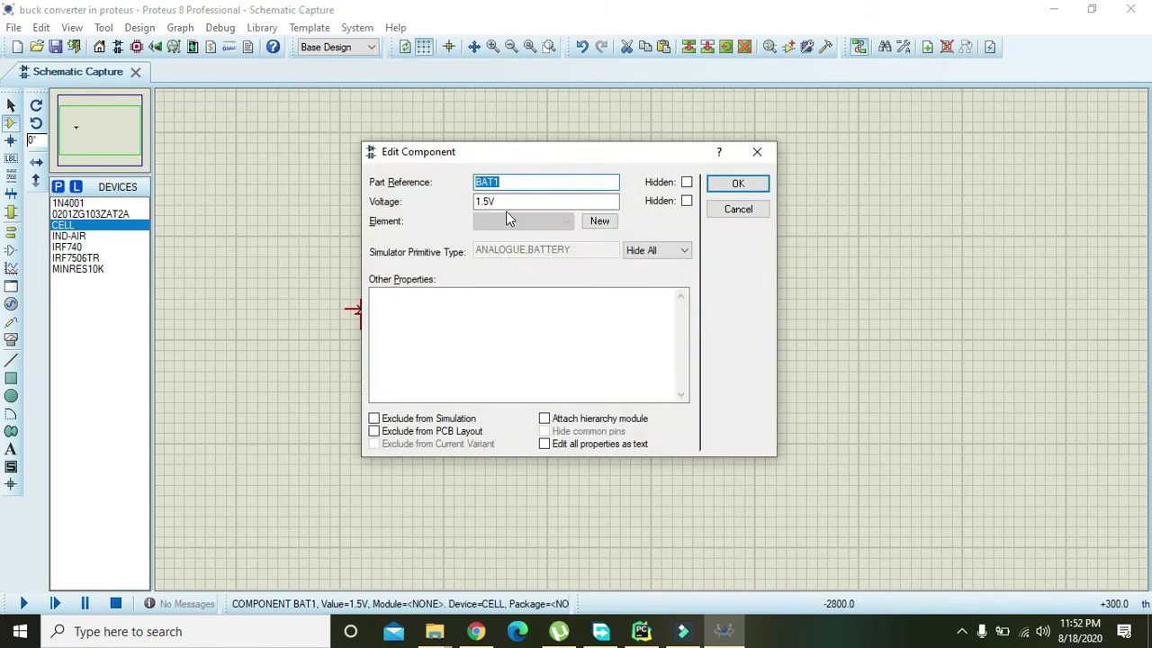
left_click_drag(489, 202, 452, 206)
type("24V")
key("Return")
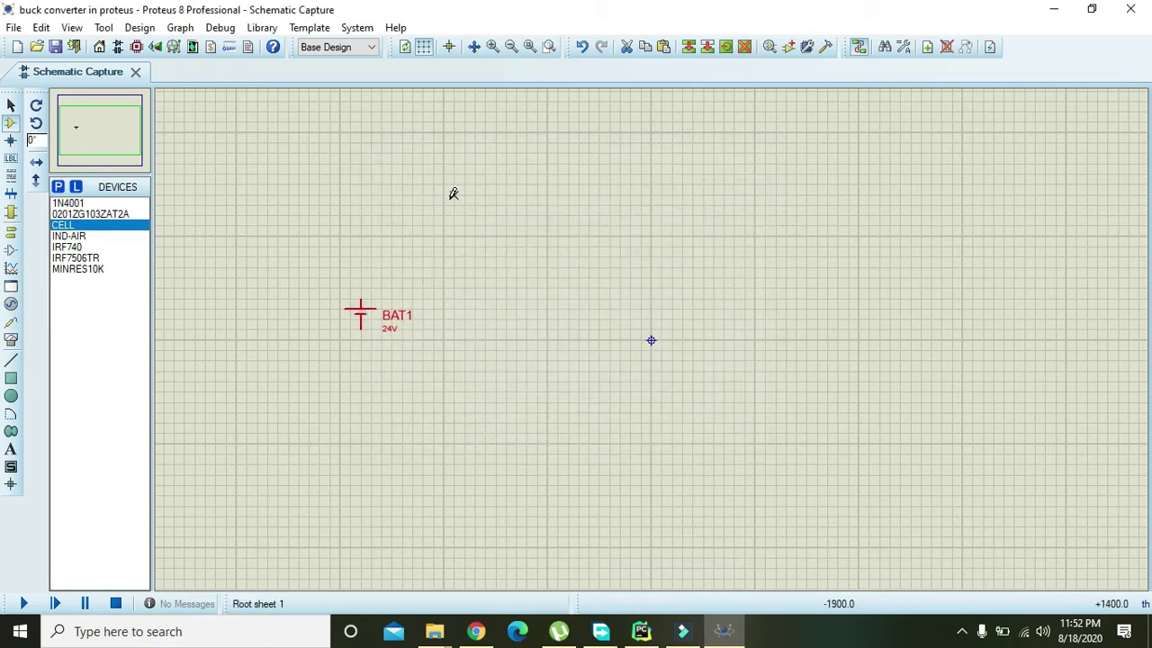
left_click(490, 46)
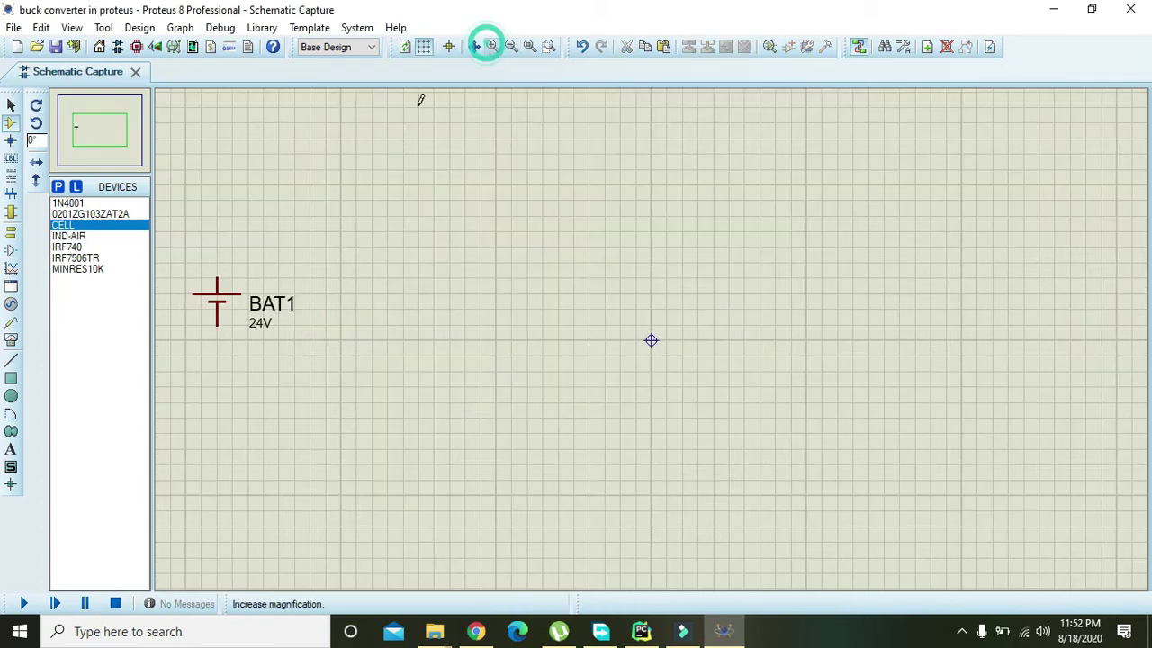
double_click(206, 312)
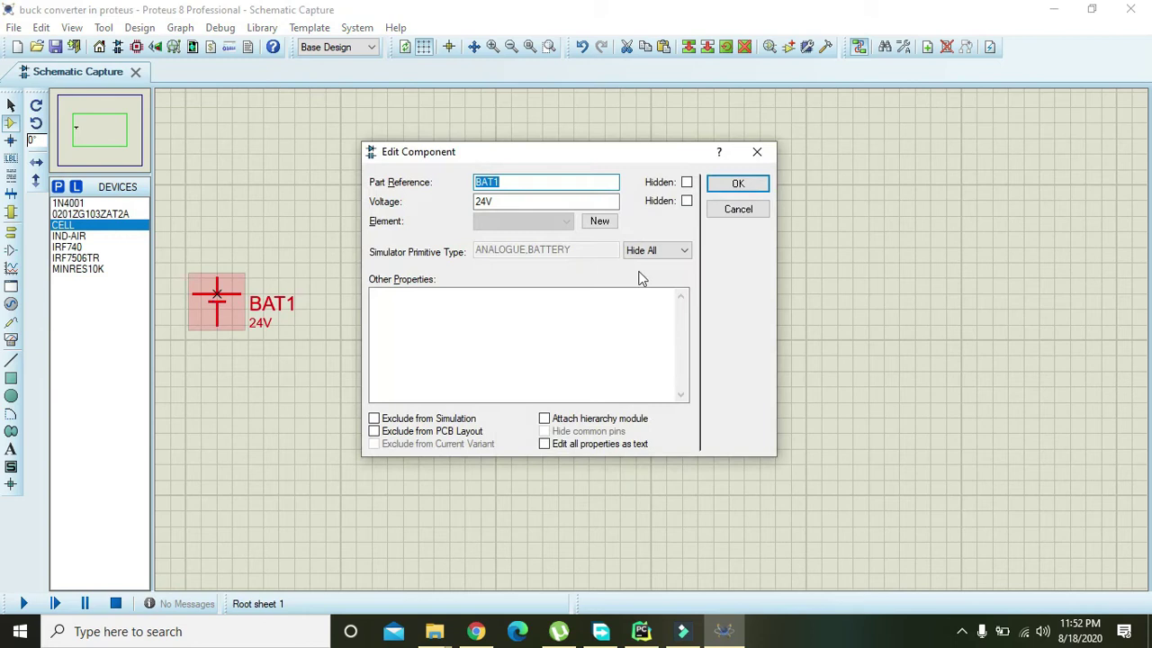
left_click(733, 209)
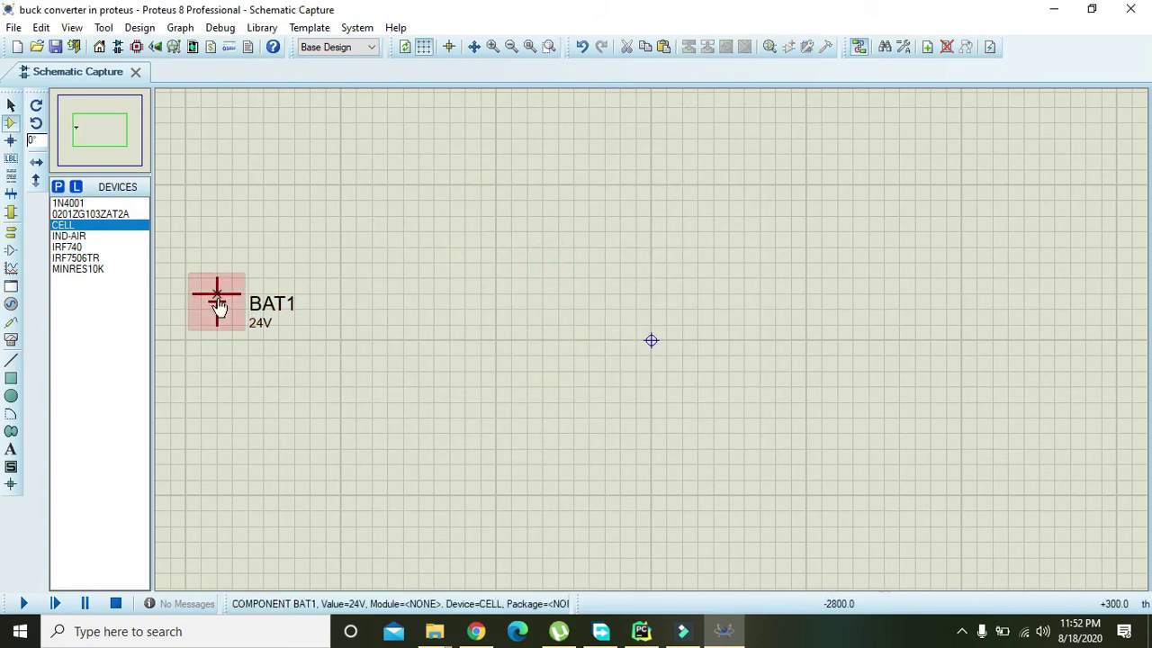
left_click_drag(219, 306, 265, 306)
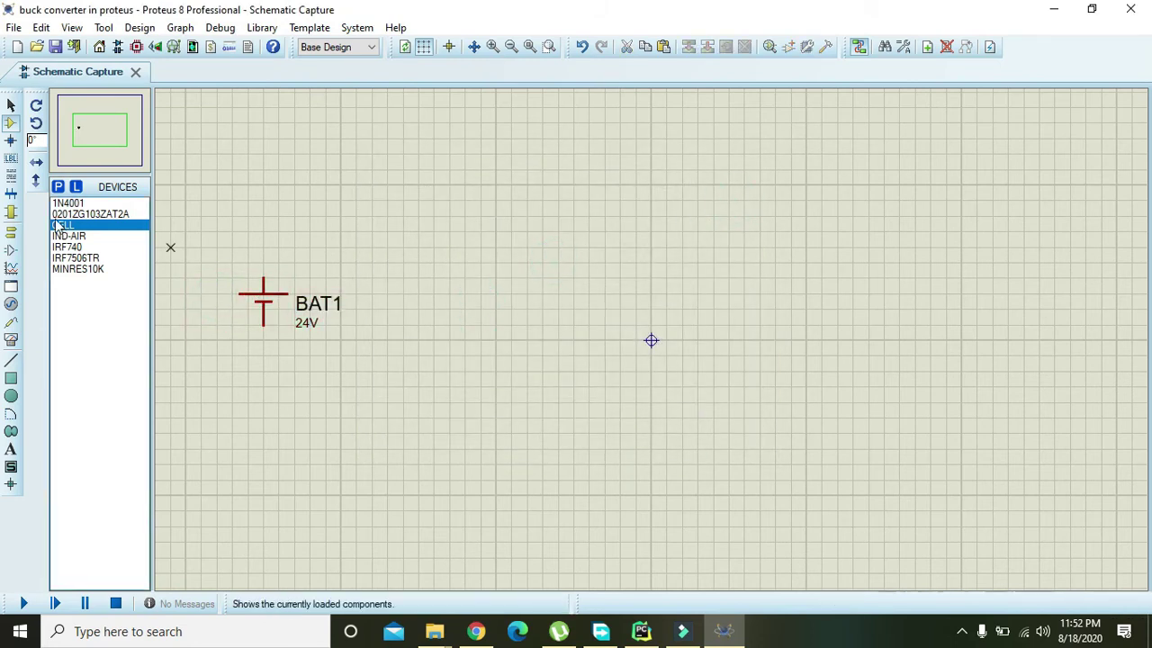
Add the CAP from the Capacitors category and place it as C1 beside BAT1, rotated upright.
left_click(58, 187)
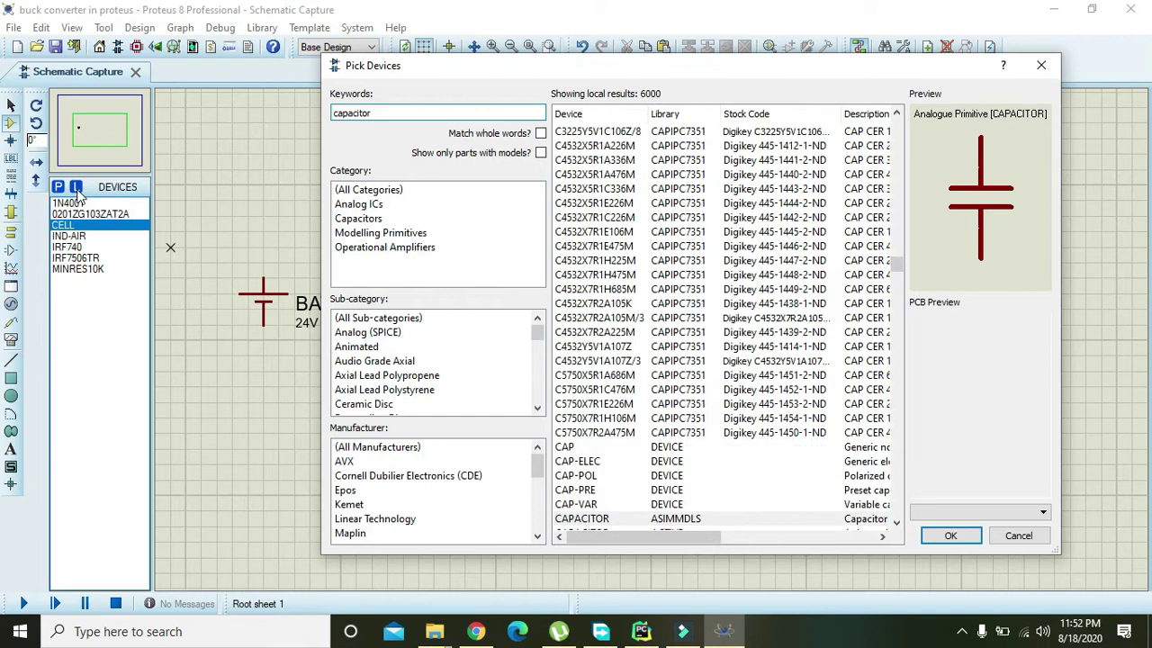
left_click(382, 219)
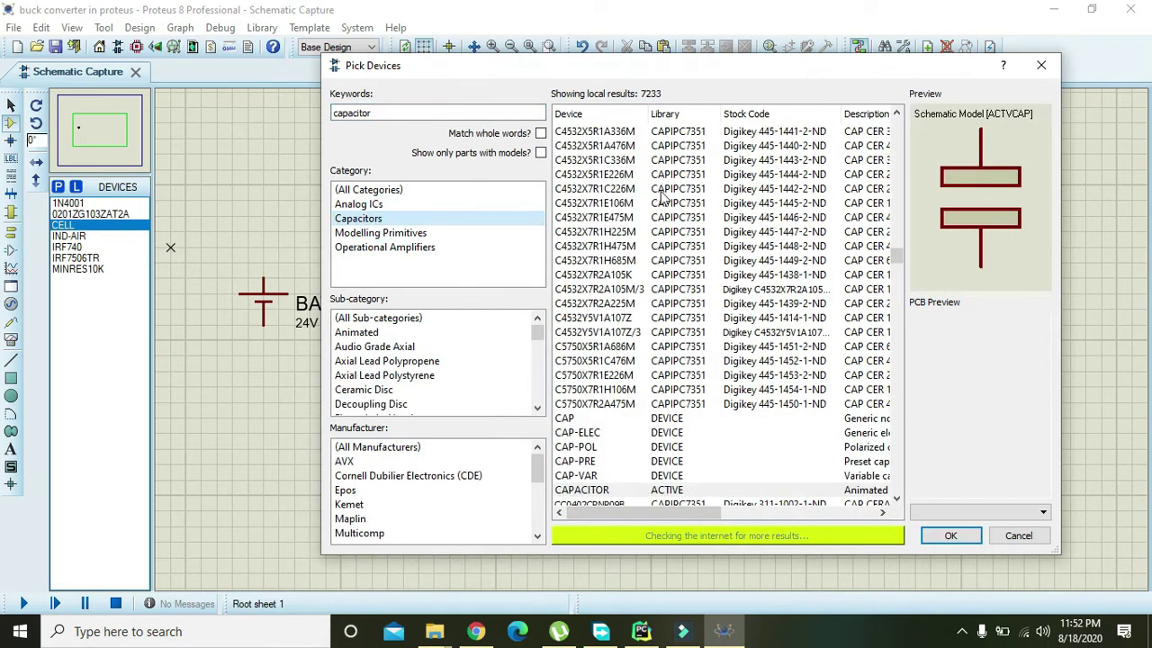
left_click(643, 418)
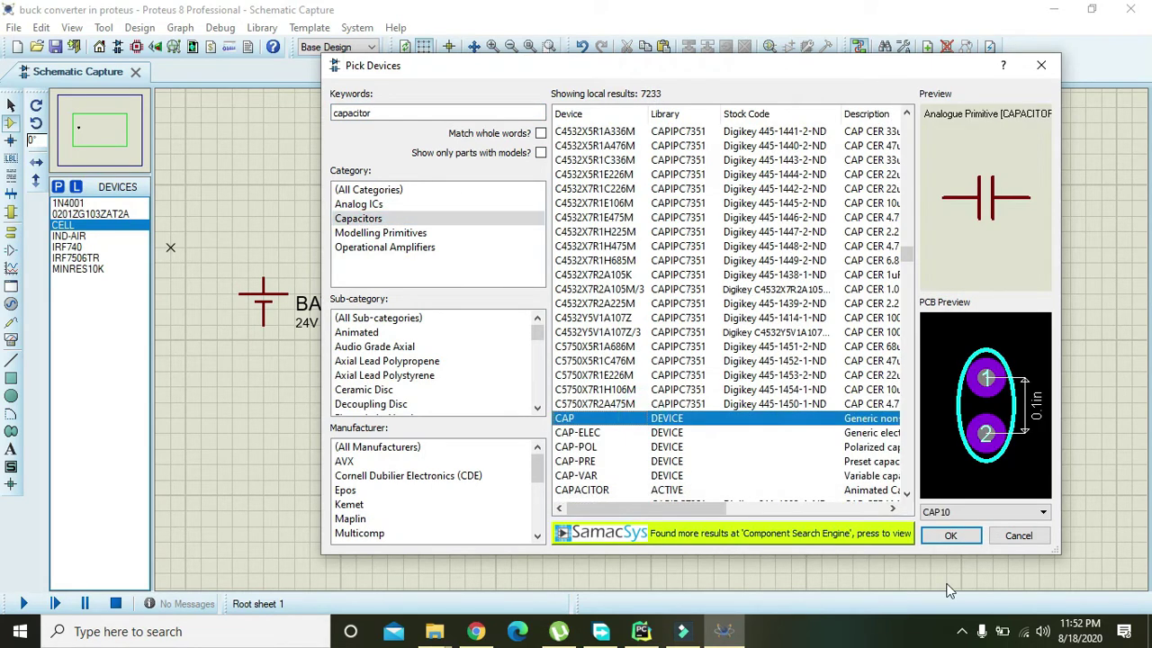
left_click(950, 535)
left_click(423, 306)
left_click(402, 308)
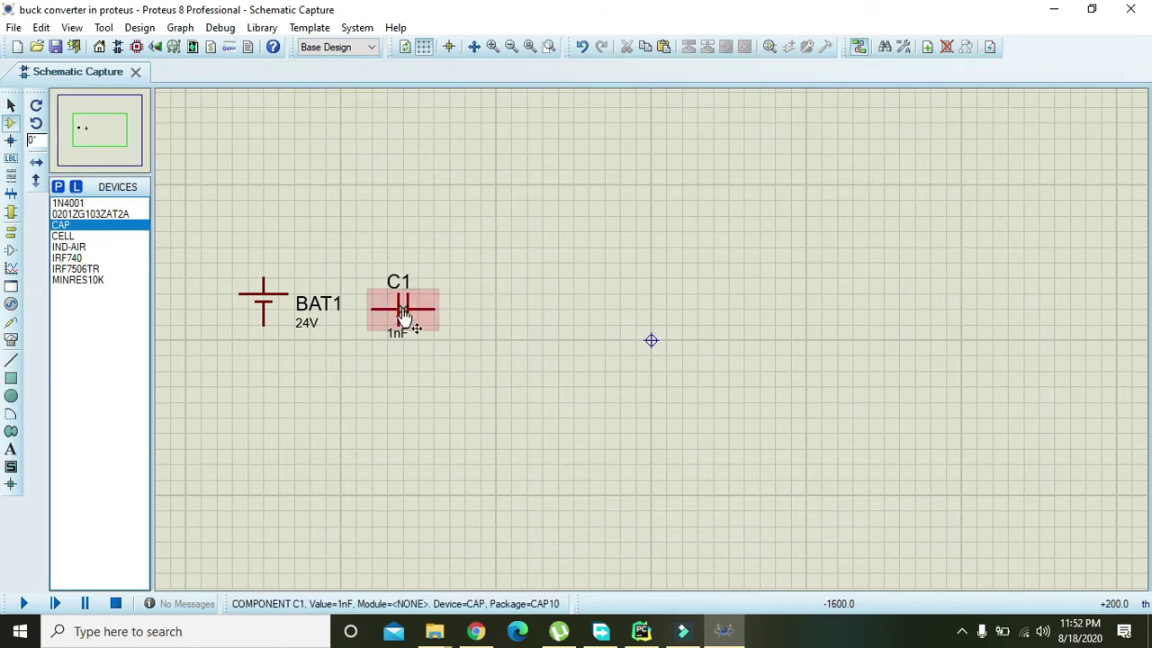
right_click(402, 314)
left_click(470, 225)
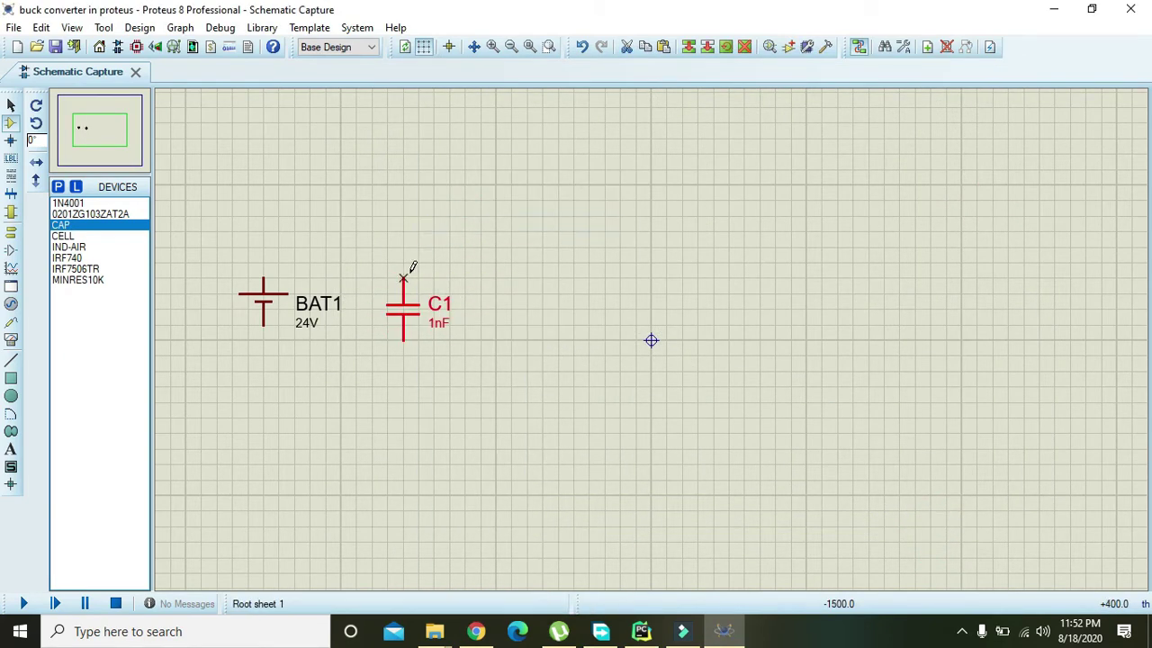
left_click(399, 239)
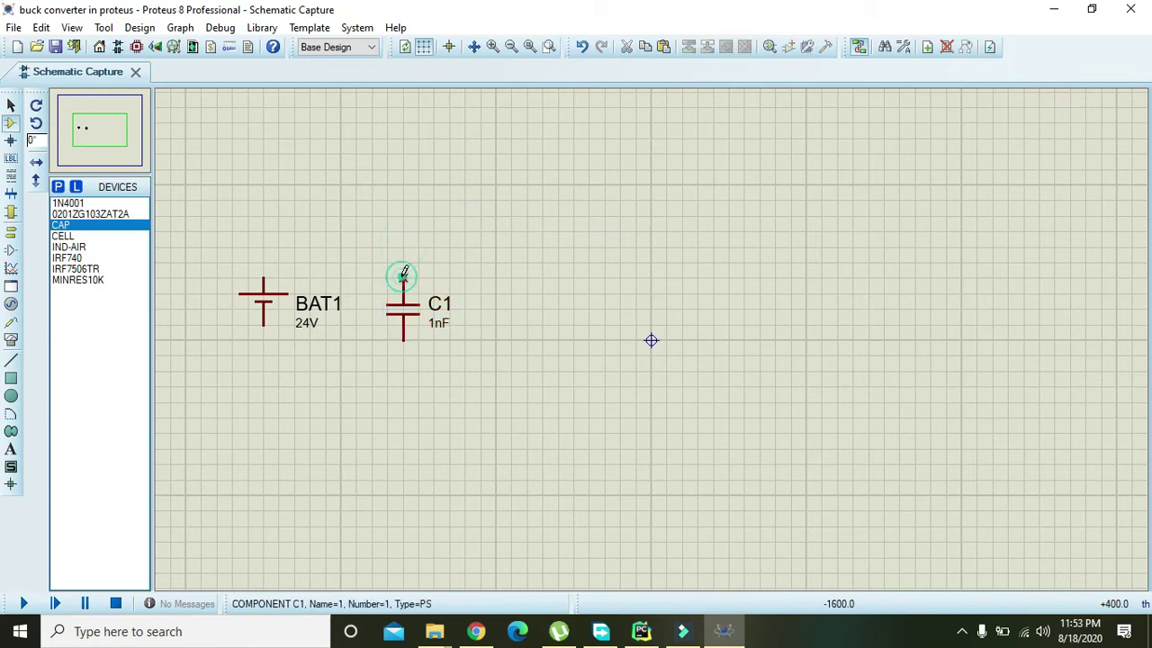
Wire C1's top and bottom terminals to BAT1's top and bottom terminals.
left_click(402, 273)
left_click(402, 214)
left_click(264, 276)
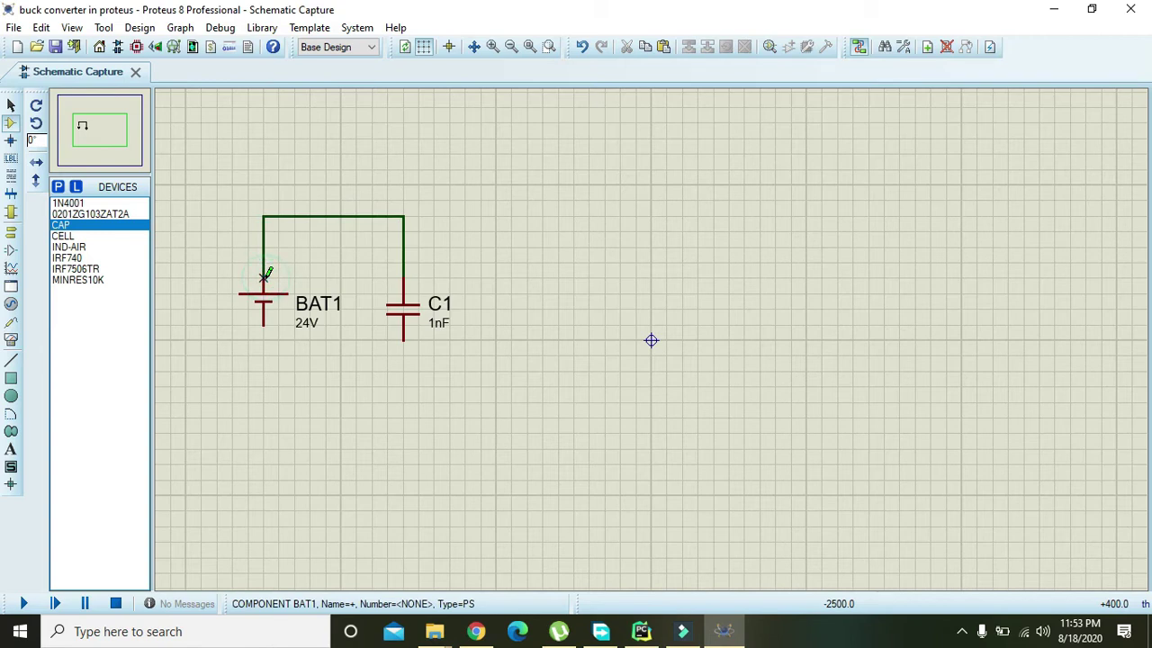
left_click(263, 325)
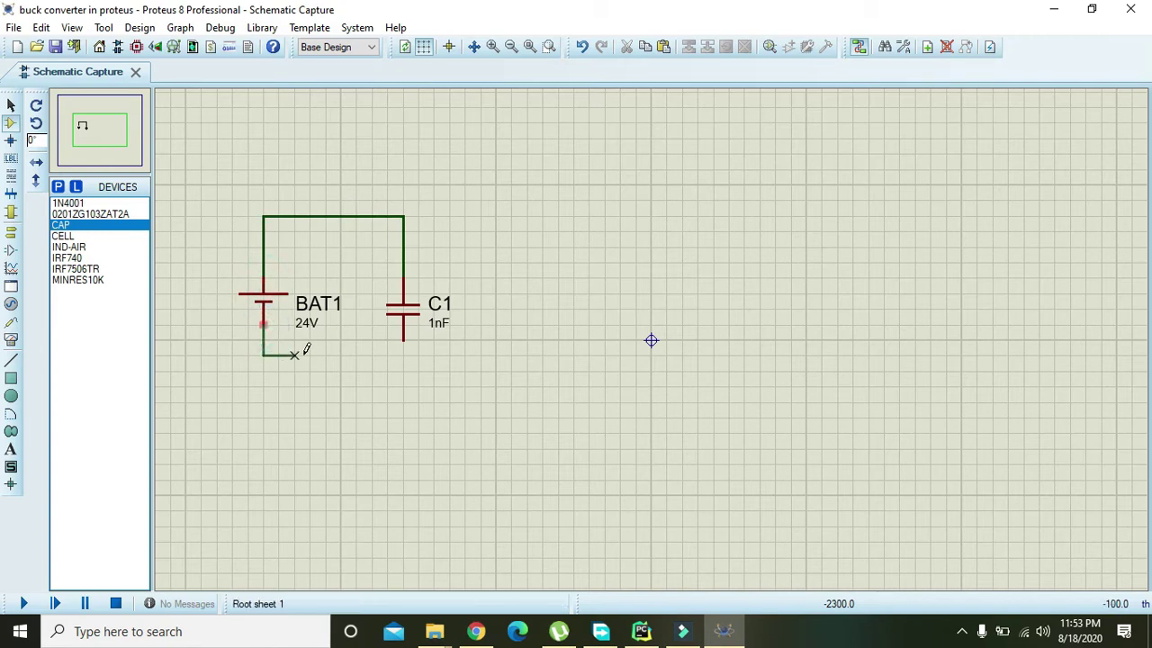
left_click(404, 342)
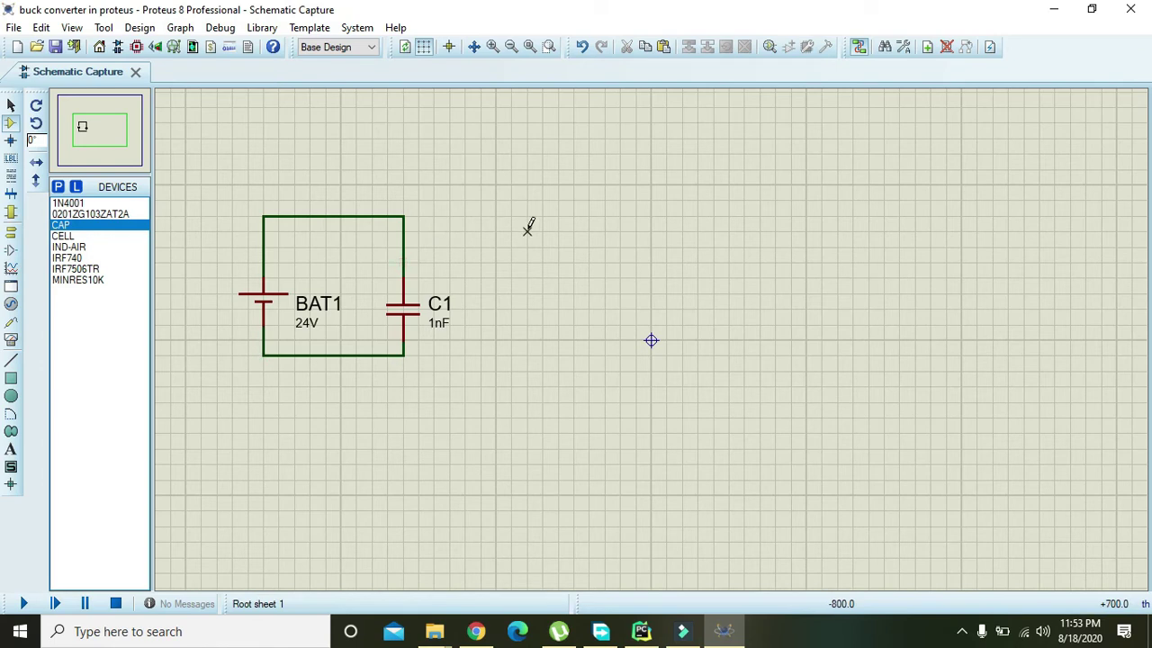
Search 'irf740', drop the IRF740 as Q1 right of C1, and raise it higher.
left_click(59, 187)
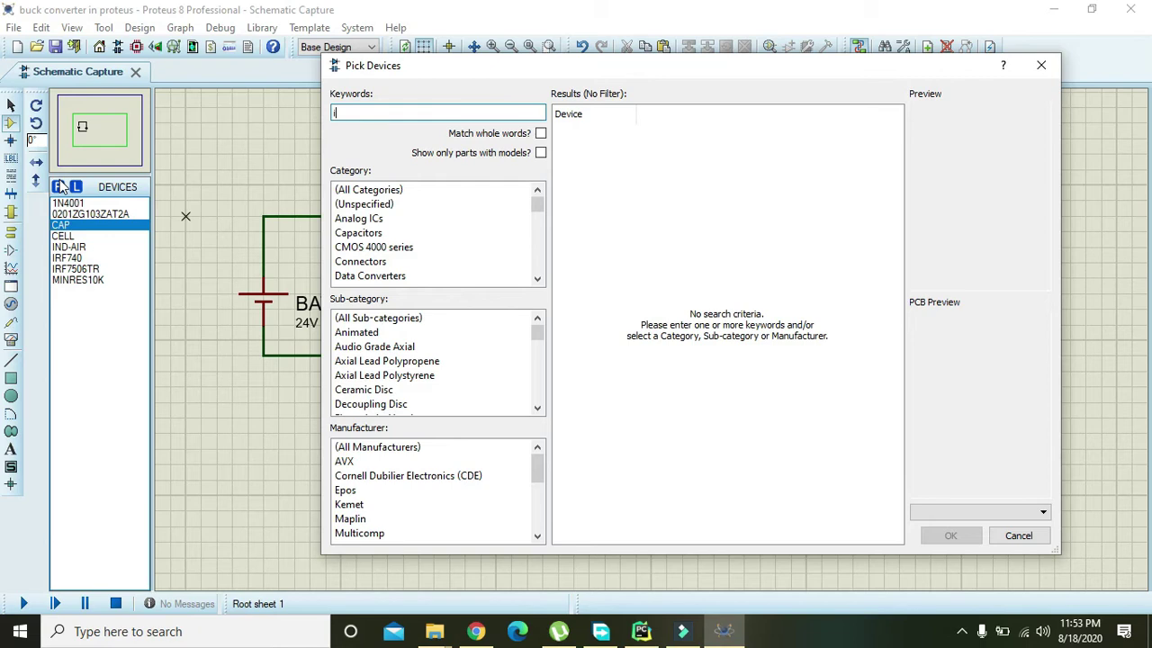
type("irf740")
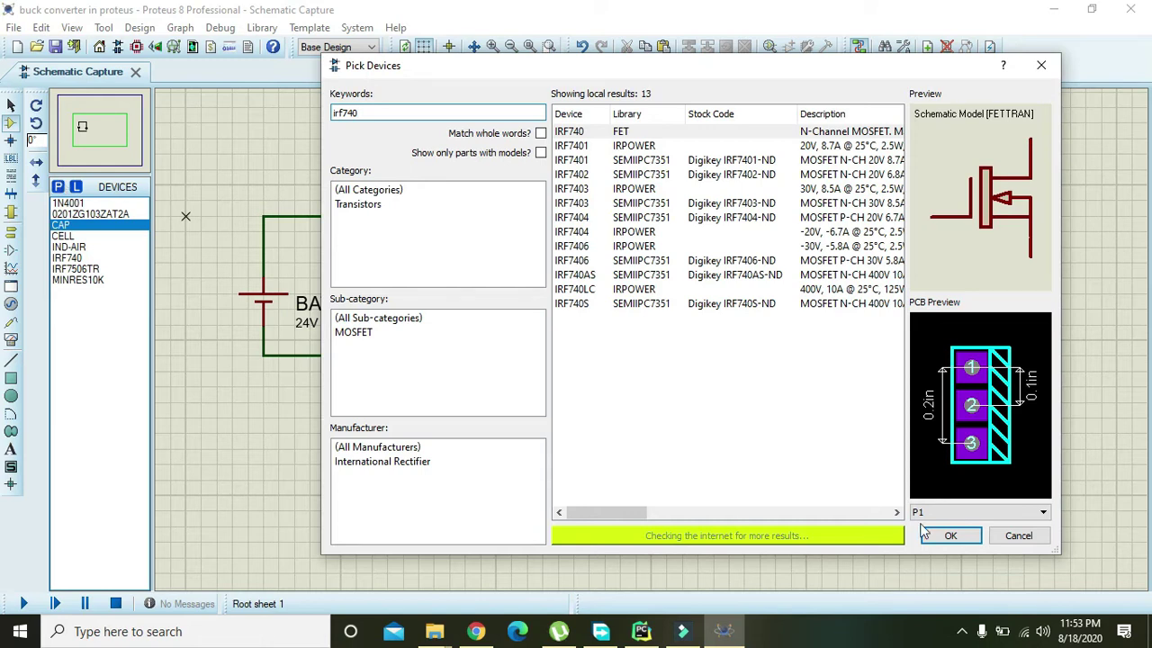
left_click(950, 536)
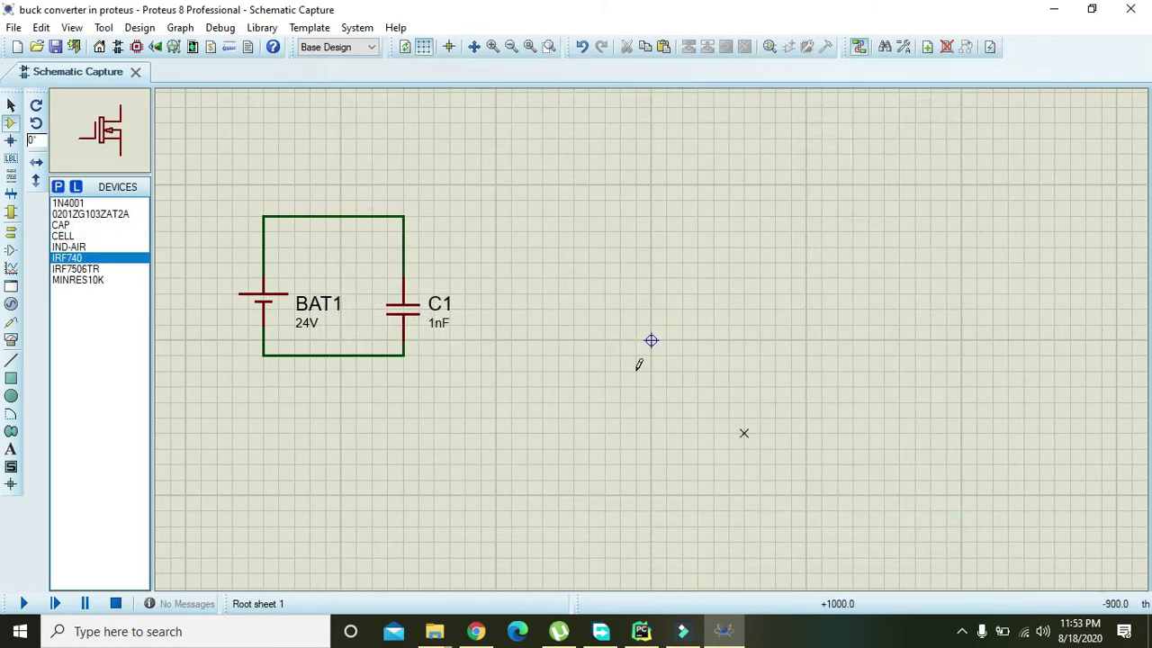
left_click(576, 308)
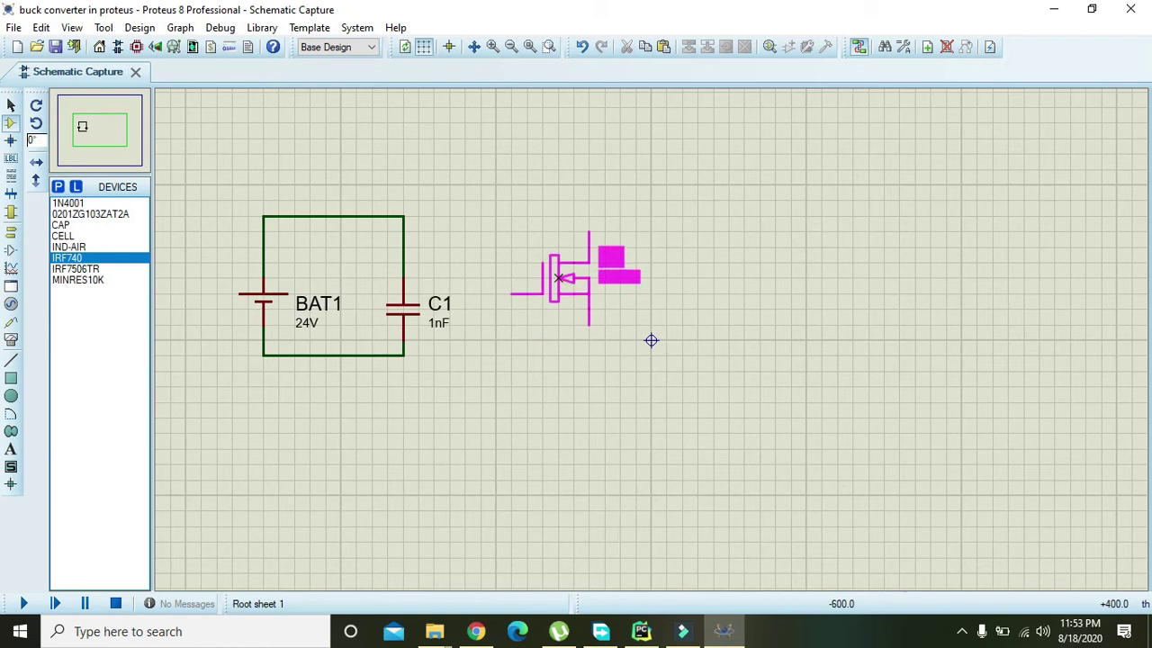
left_click(558, 279)
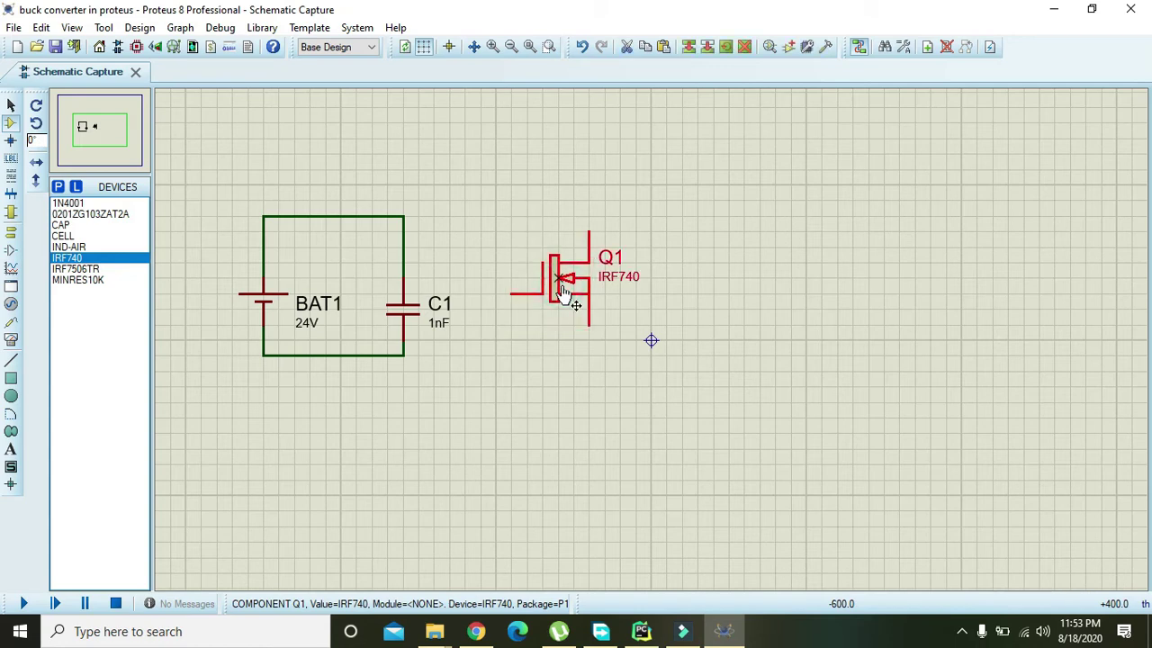
left_click(560, 284)
left_click(559, 216)
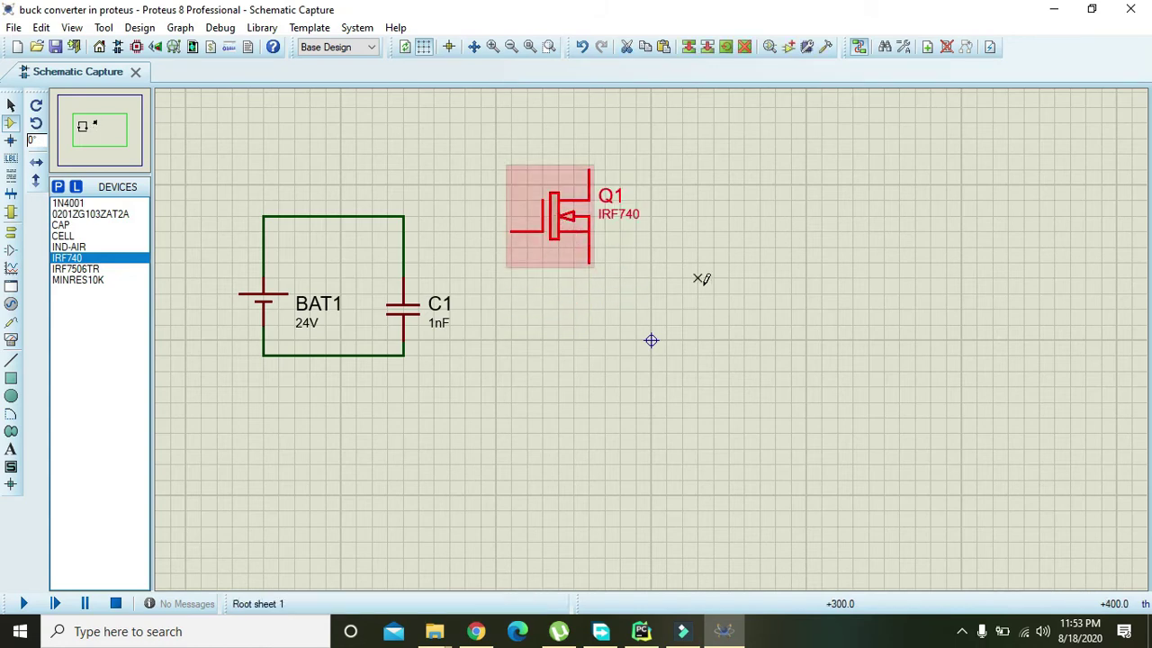
Run a wire from Q1's drain pin to the BAT1/C1 top corner, abandoning the source wire.
left_click(590, 170)
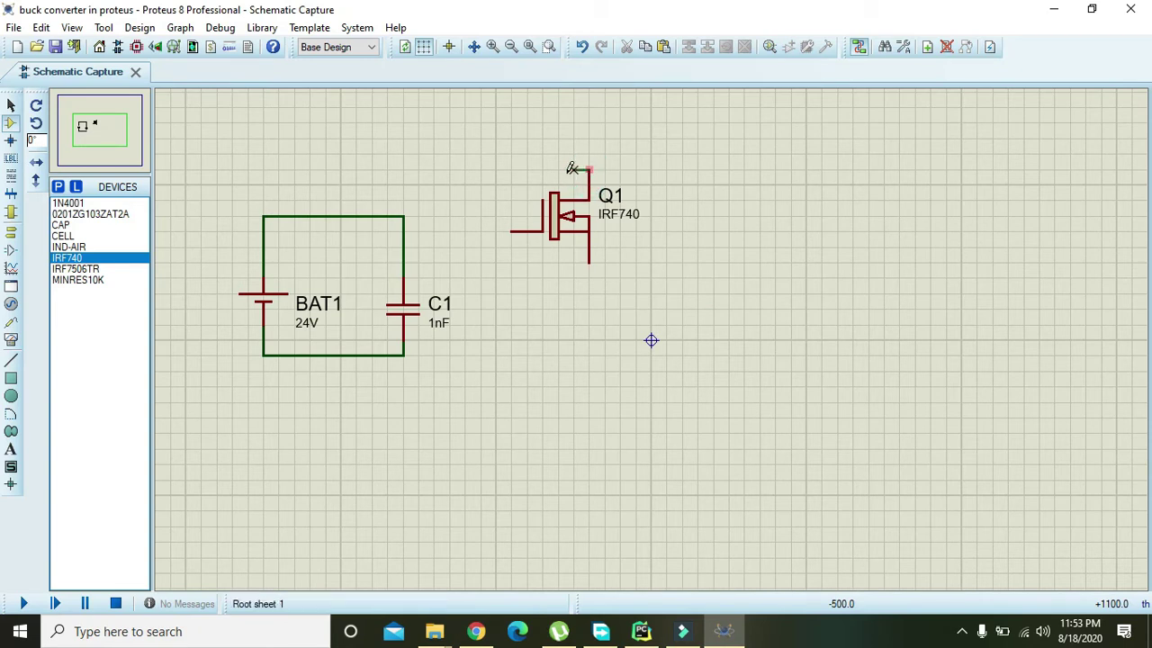
left_click(404, 216)
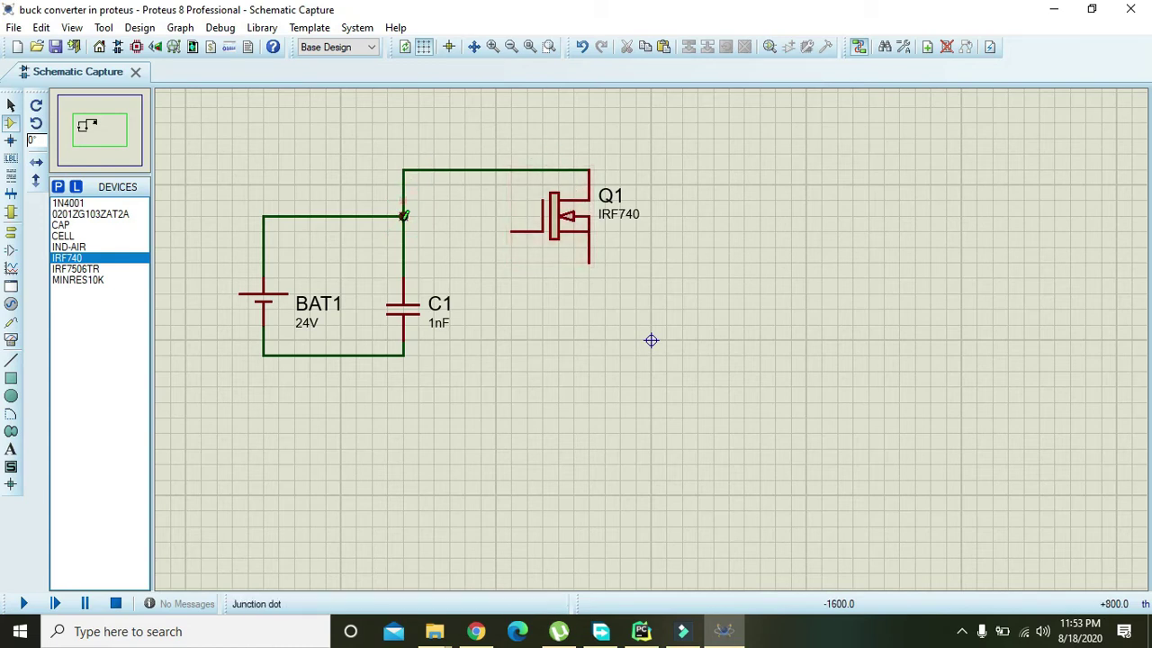
left_click(589, 261)
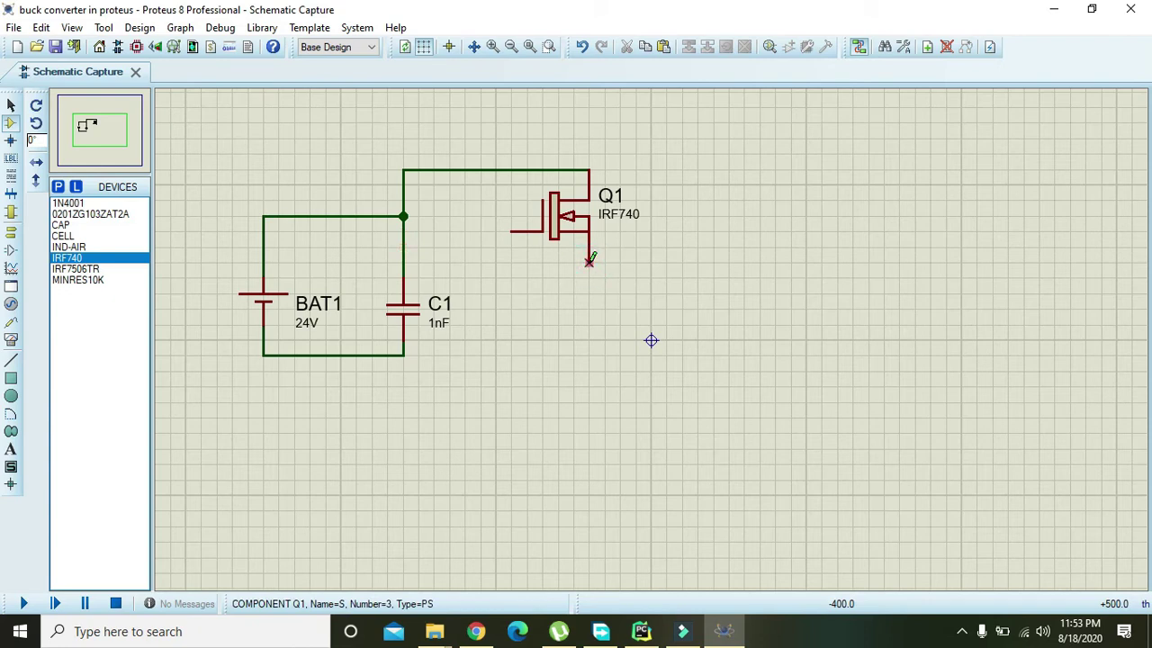
right_click(589, 261)
left_click(582, 305)
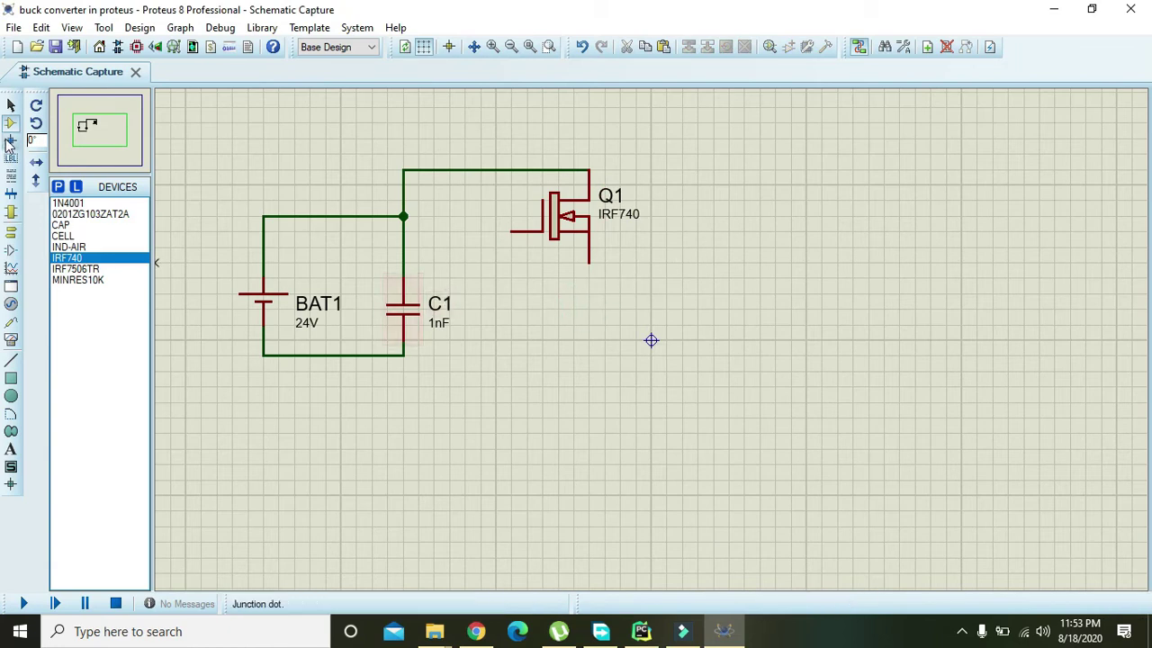
Search '4001', filter to the Diodes category, and select the UF4001 ultra-fast rectifier.
left_click(57, 187)
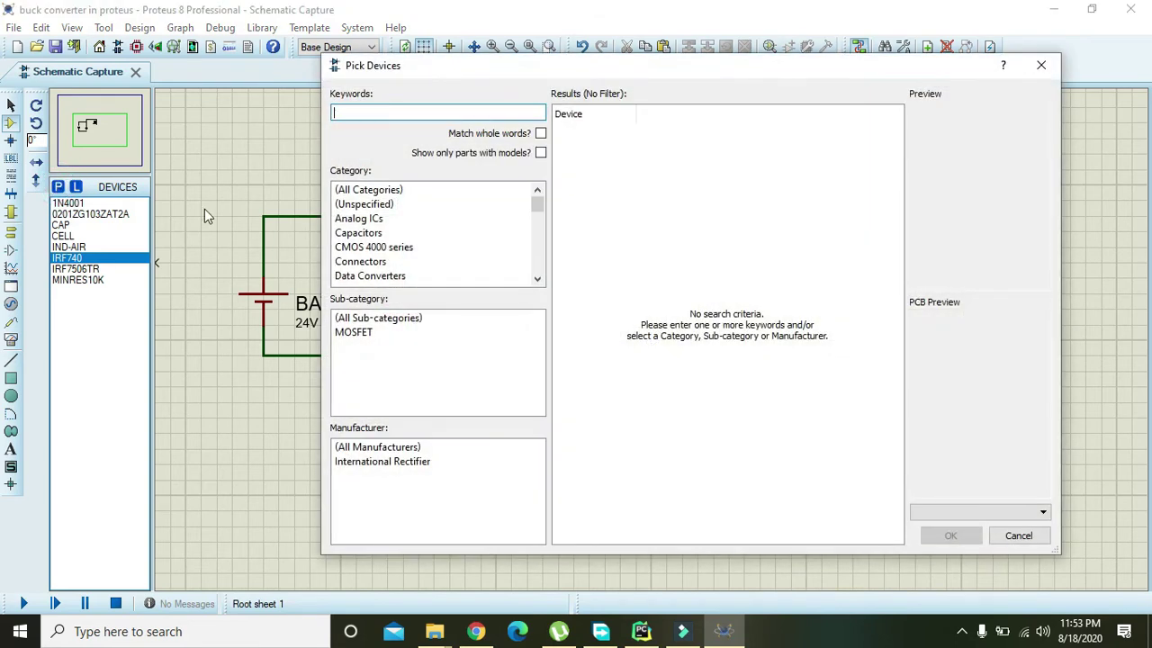
type("4001")
left_click(369, 248)
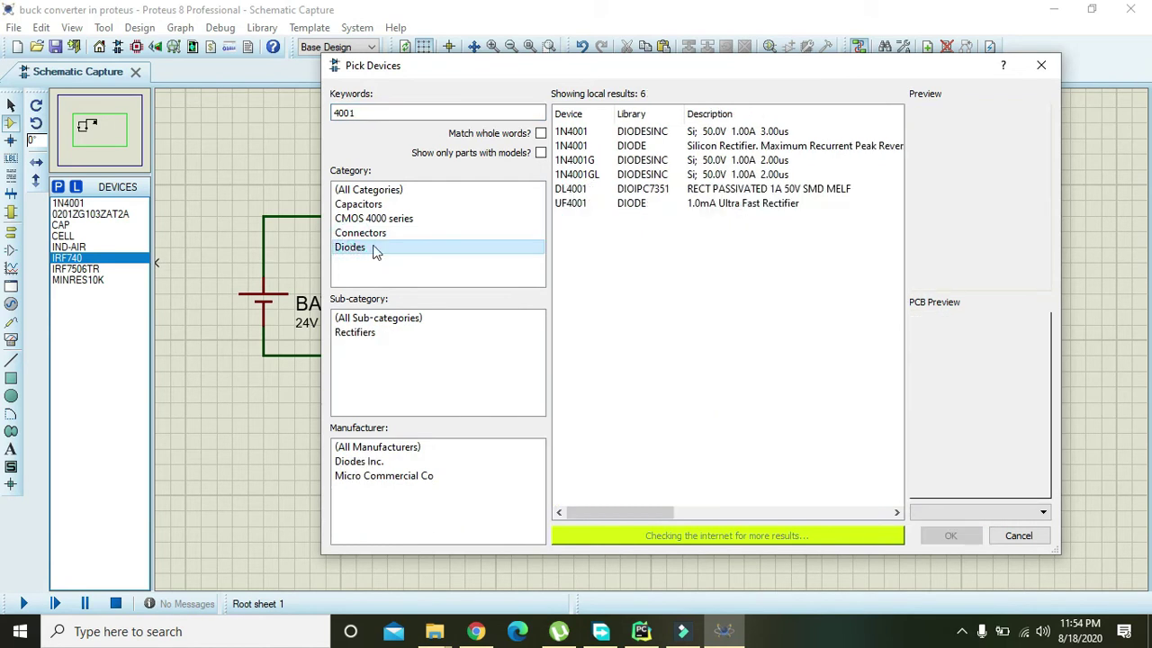
left_click(653, 206)
Place UF4001 as D1 right of Q1, rotated clockwise and Y-mirrored so its cathode faces up.
left_click(950, 542)
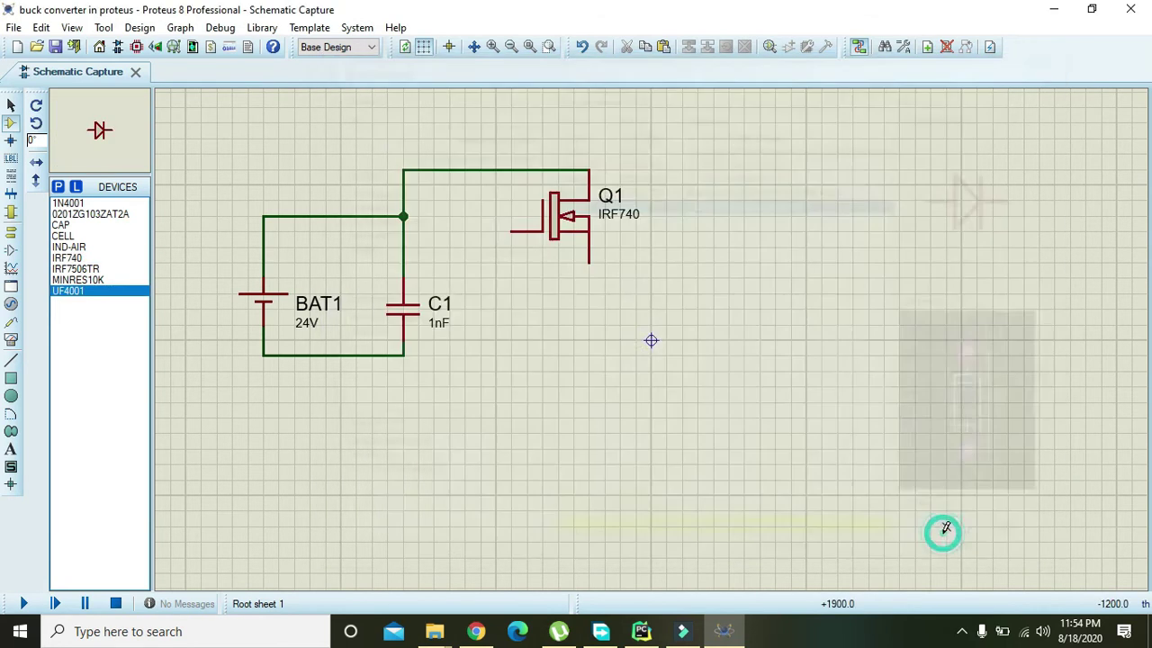
left_click(664, 281)
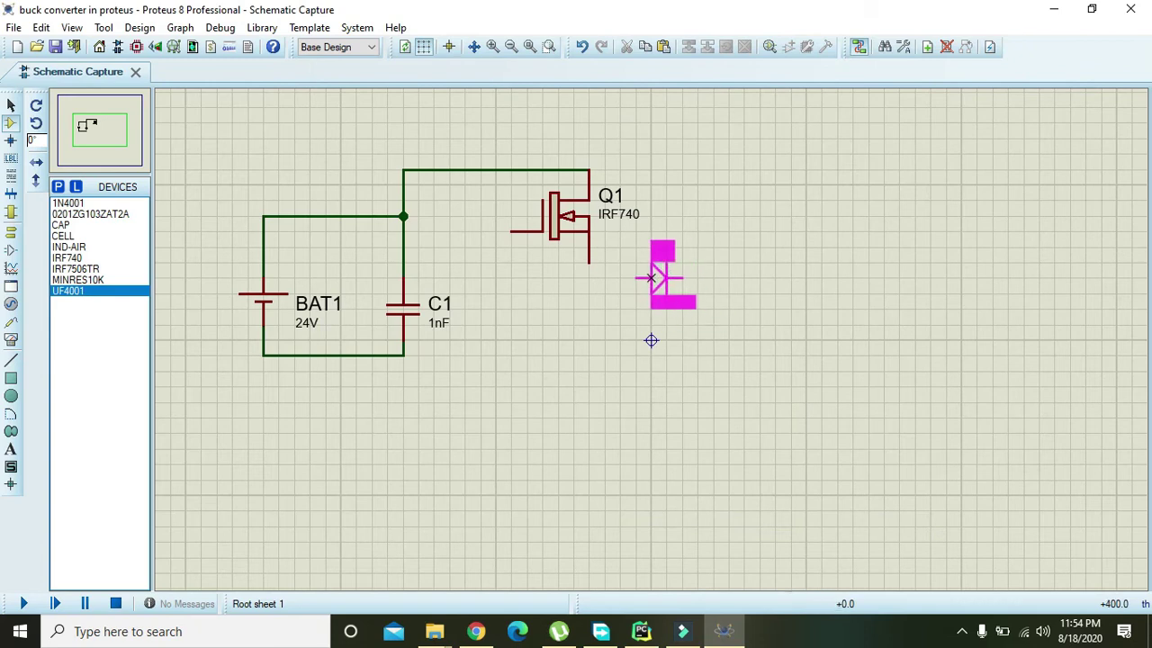
left_click(666, 279)
right_click(671, 279)
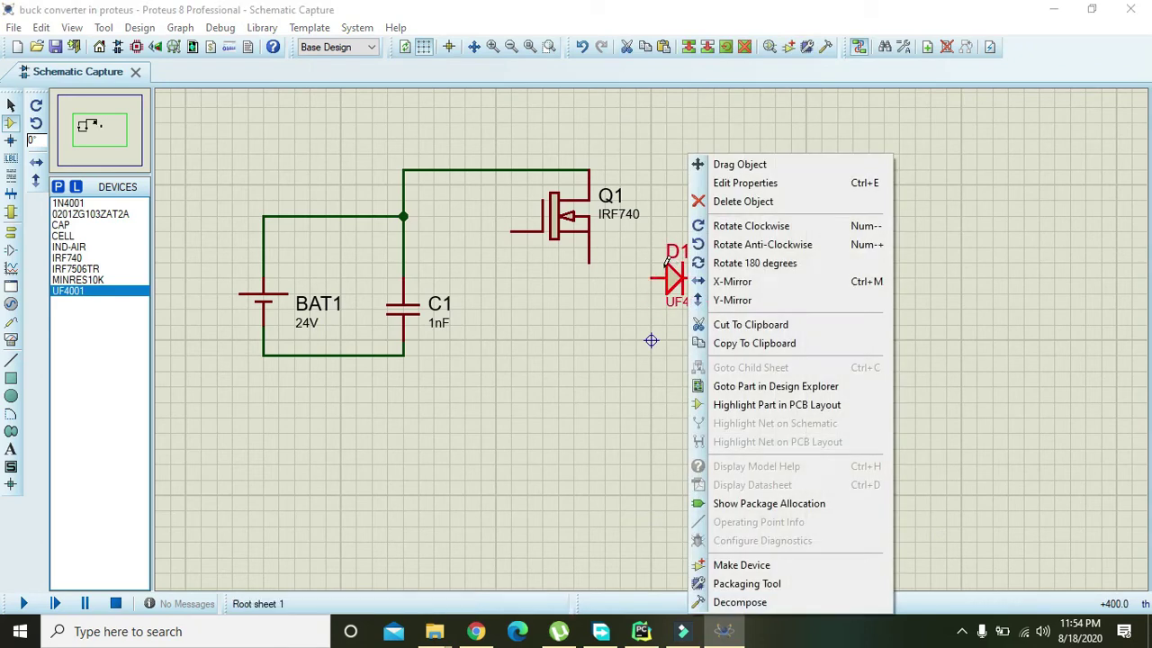
left_click(752, 226)
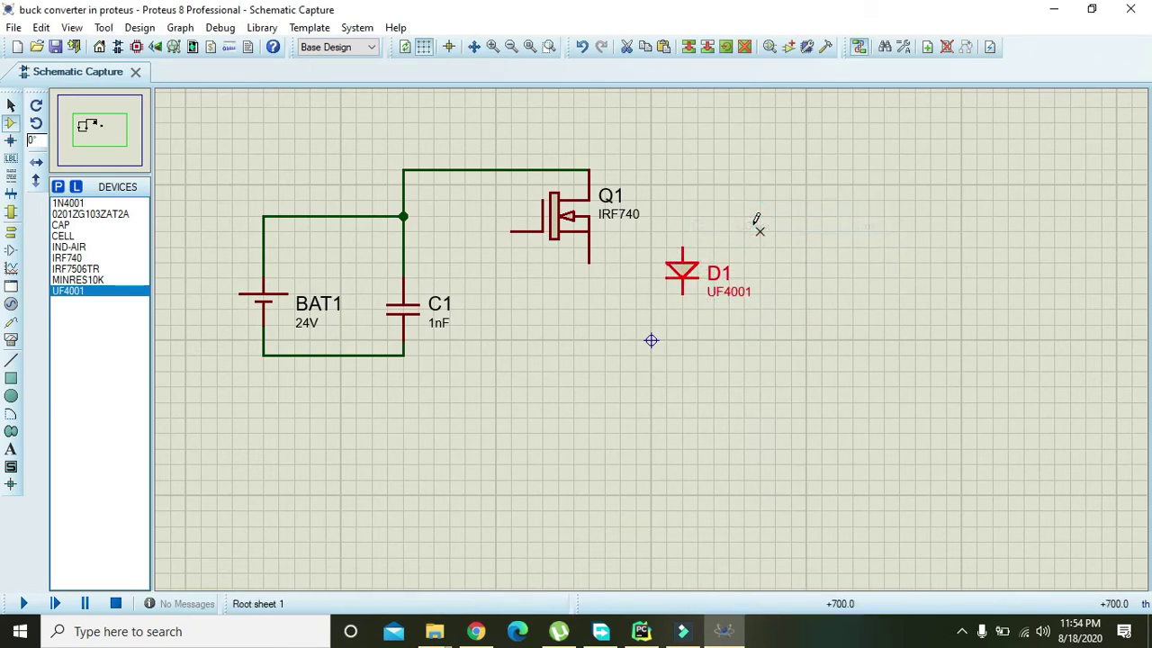
right_click(684, 272)
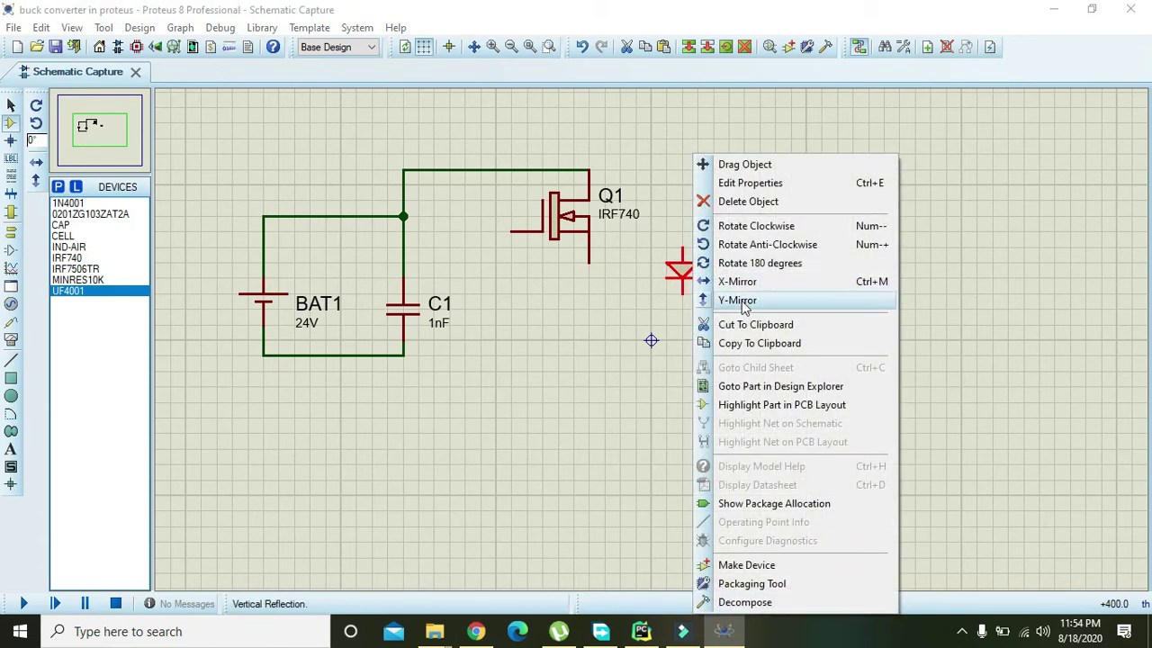
left_click(738, 301)
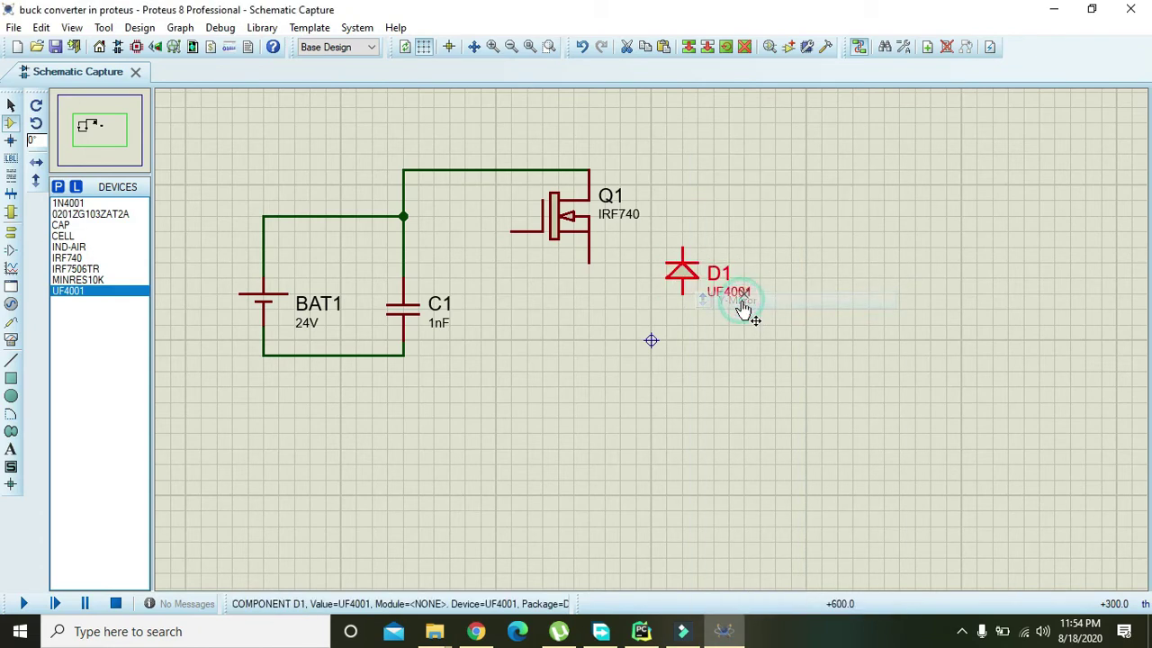
left_click(686, 274)
left_click(683, 176)
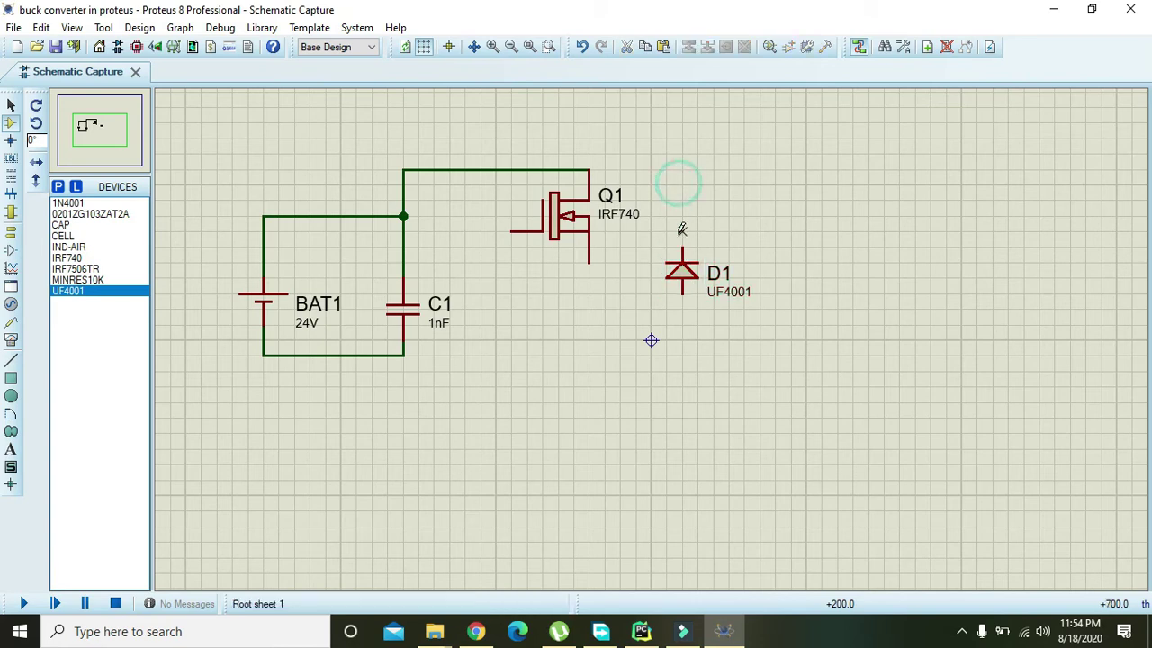
Draw wires from Q1's source to D1's top pin and from D1's bottom pin to C1's bottom corner.
left_click(590, 260)
left_click(619, 262)
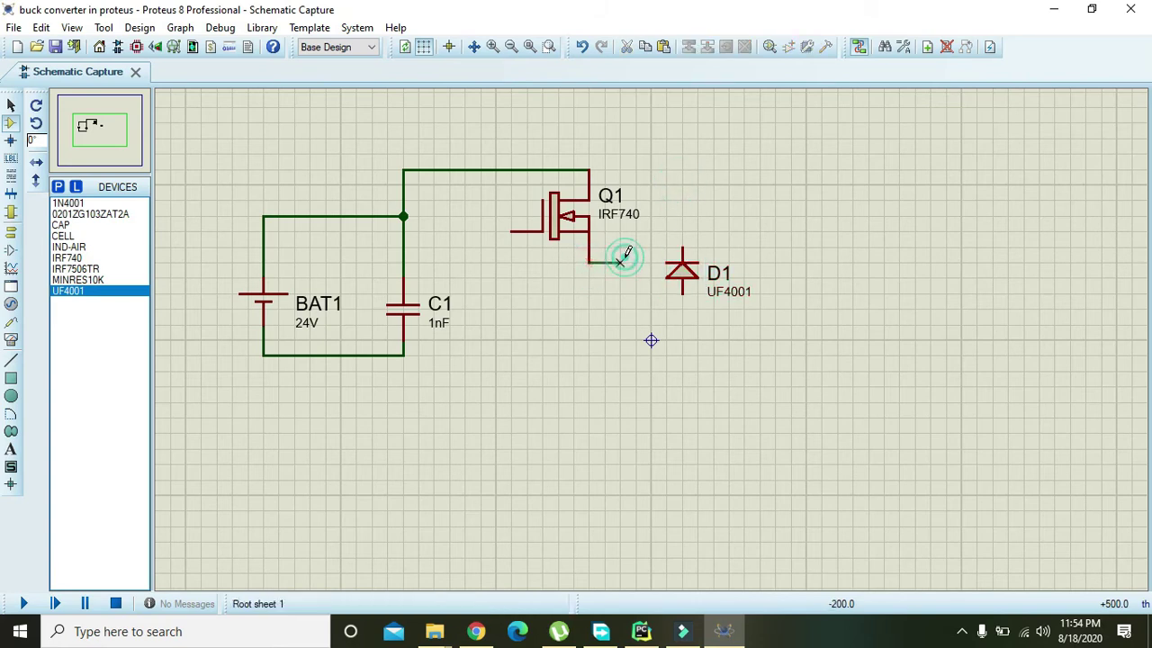
left_click(682, 239)
left_click(683, 239)
left_click(682, 293)
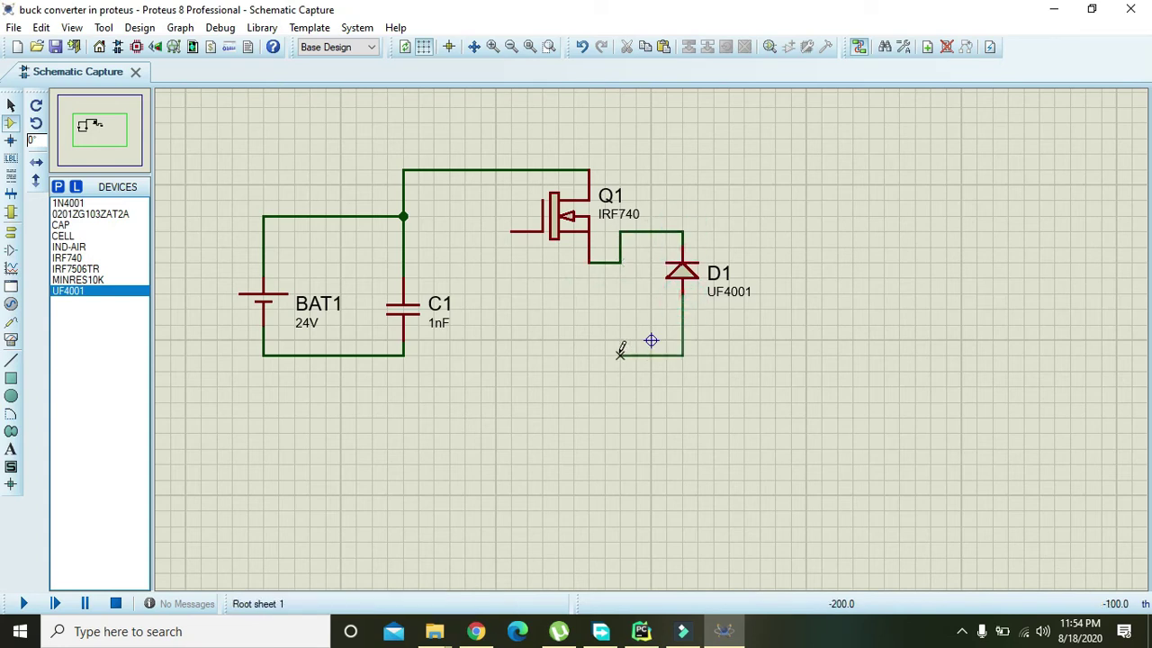
left_click(403, 354)
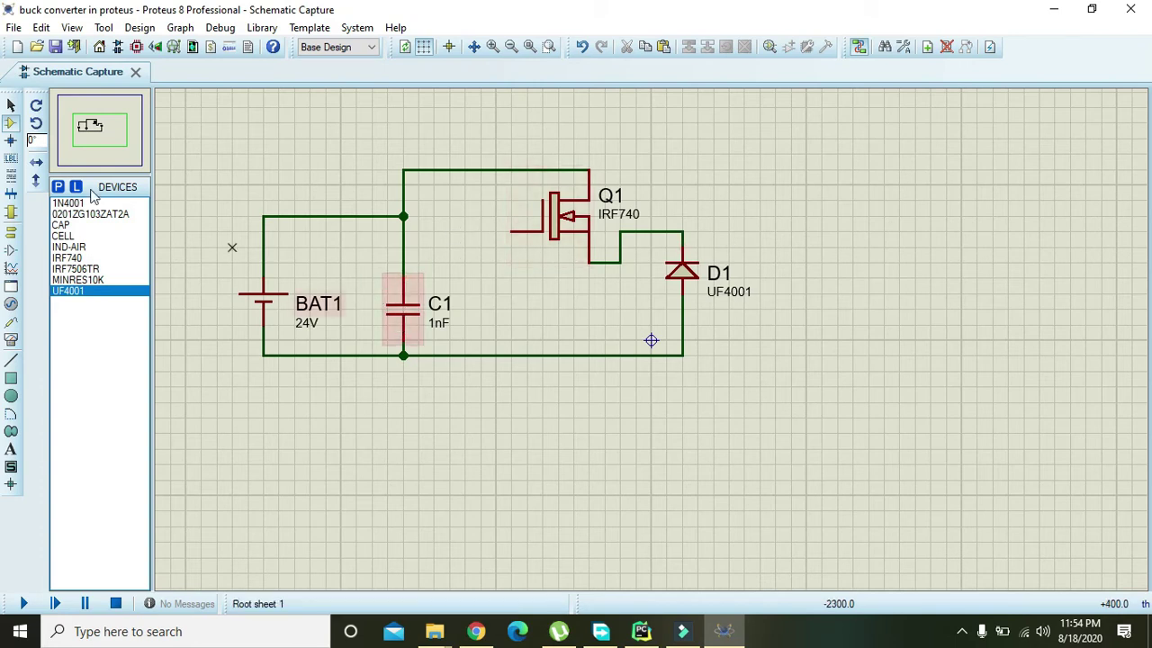
Search 'capacitor' in Pick Devices and select the generic CAP device.
left_click(57, 188)
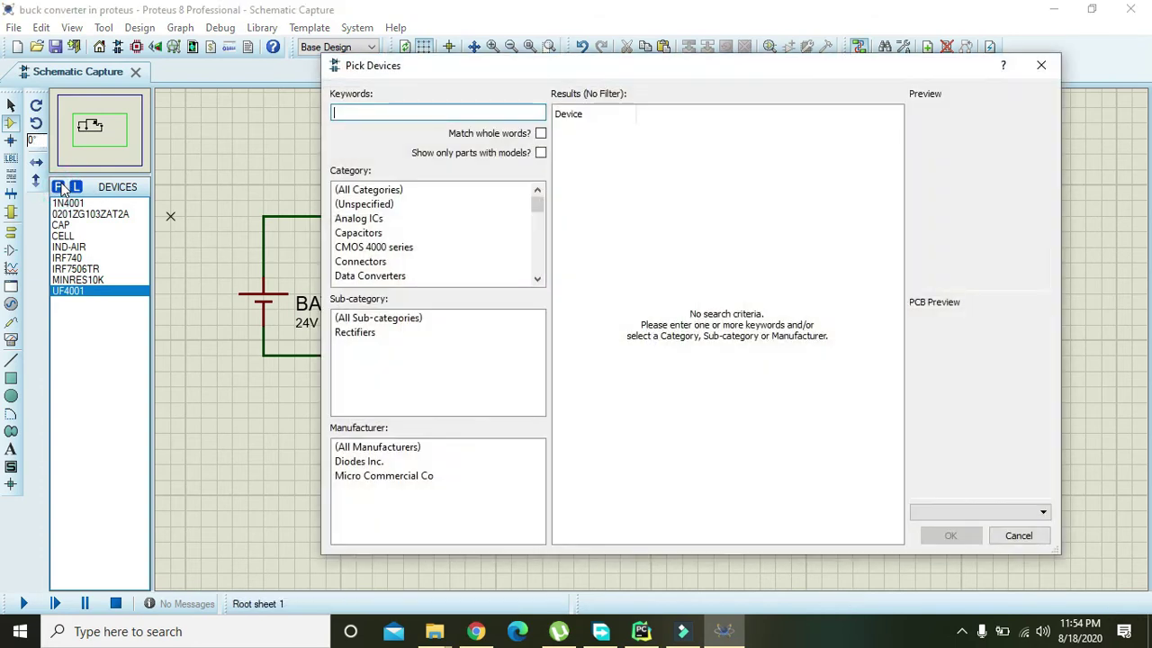
type("capac")
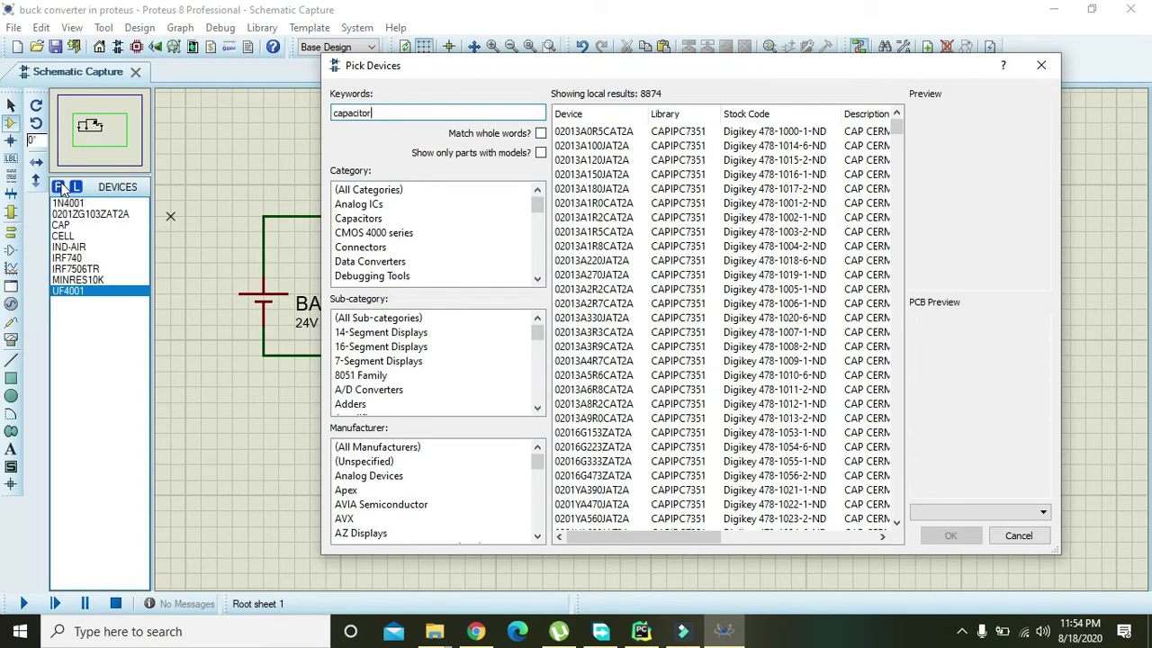
type("itor")
left_click(661, 447)
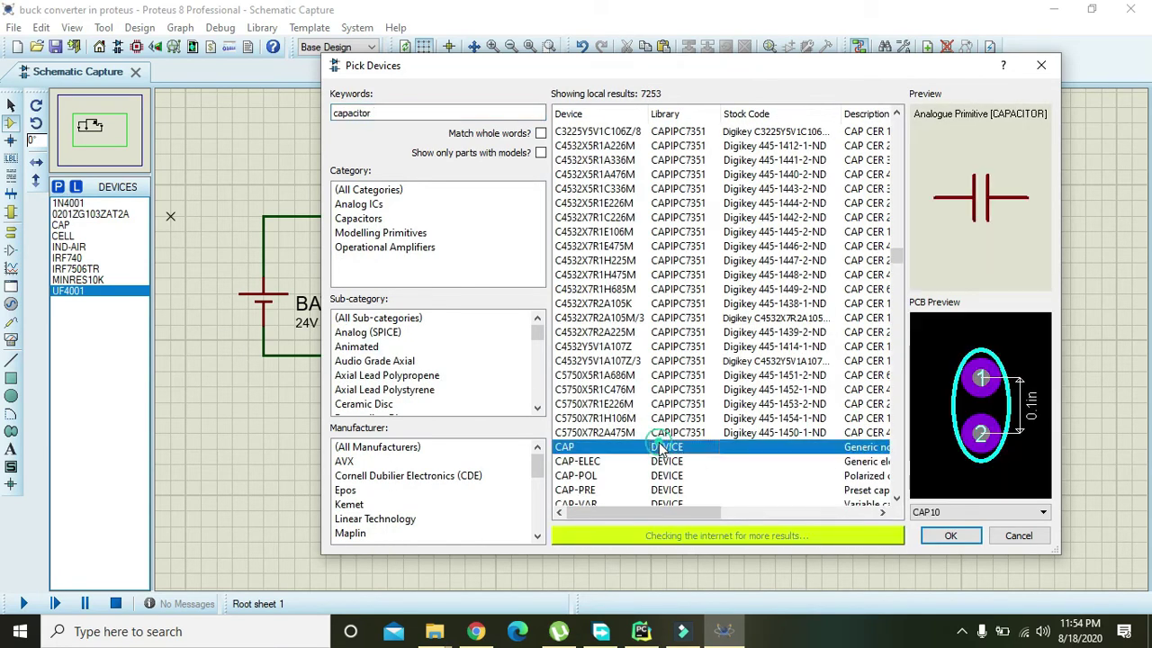
left_click(949, 535)
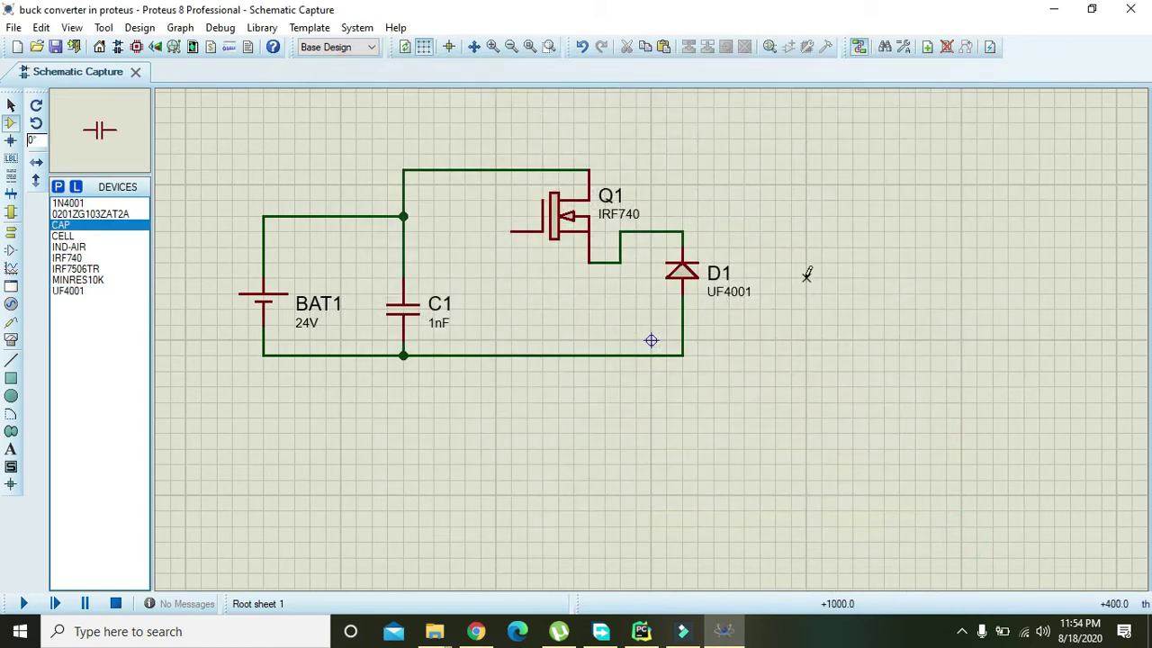
left_click(805, 273)
left_click(803, 270)
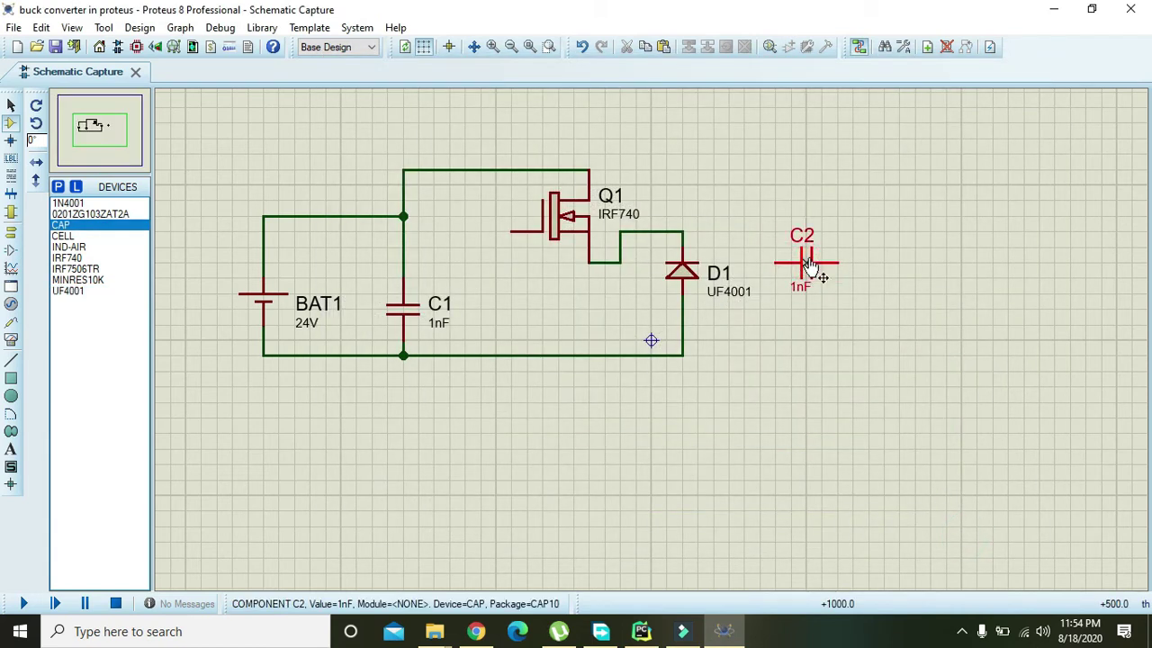
right_click(812, 253)
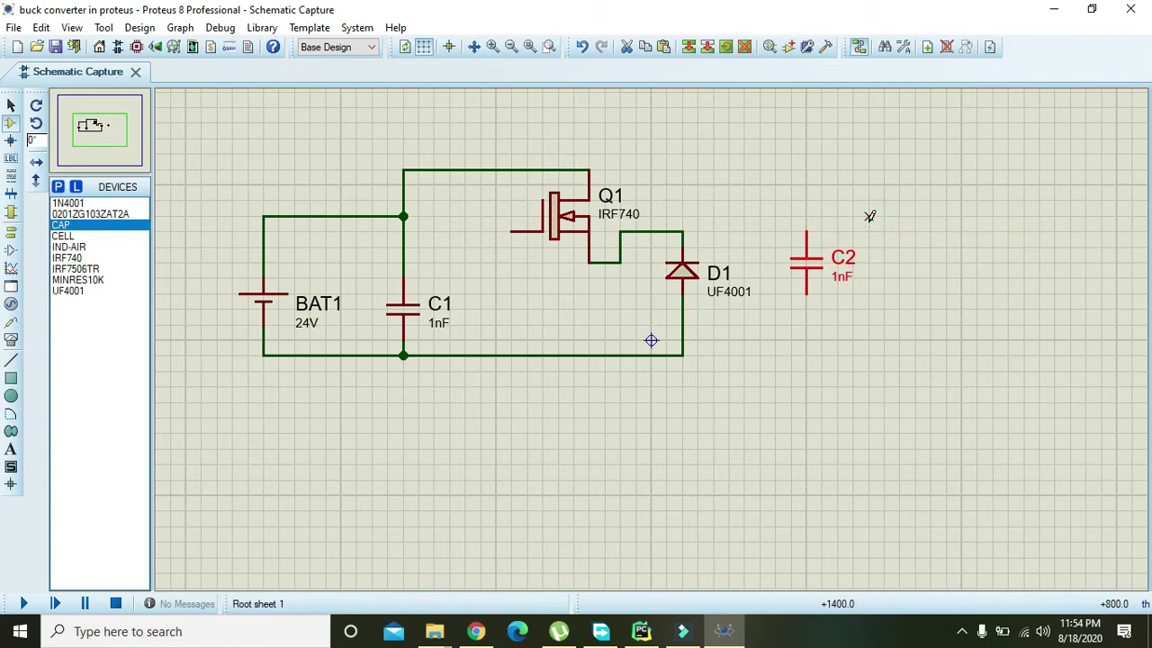
double_click(806, 261)
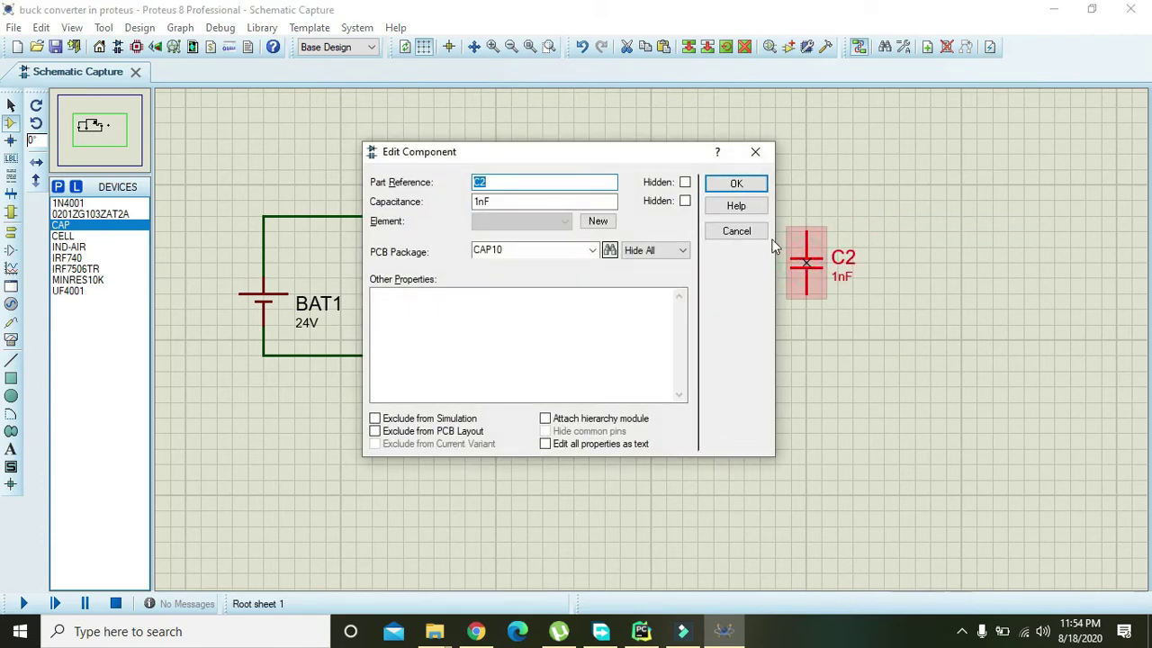
left_click(759, 237)
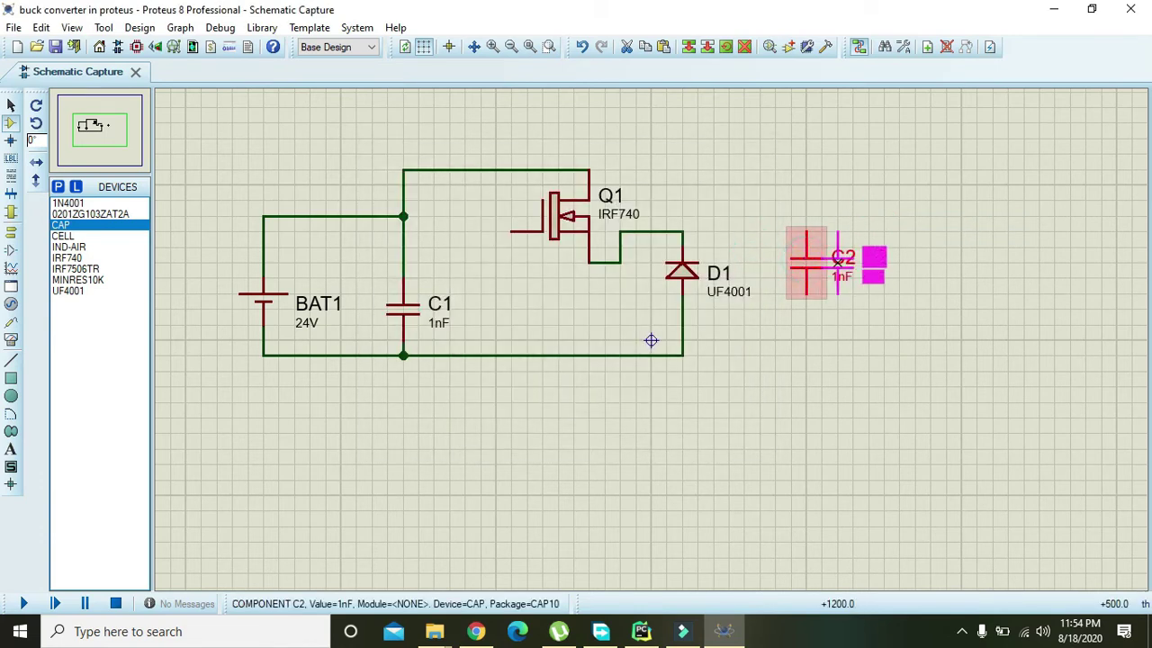
left_click(850, 155)
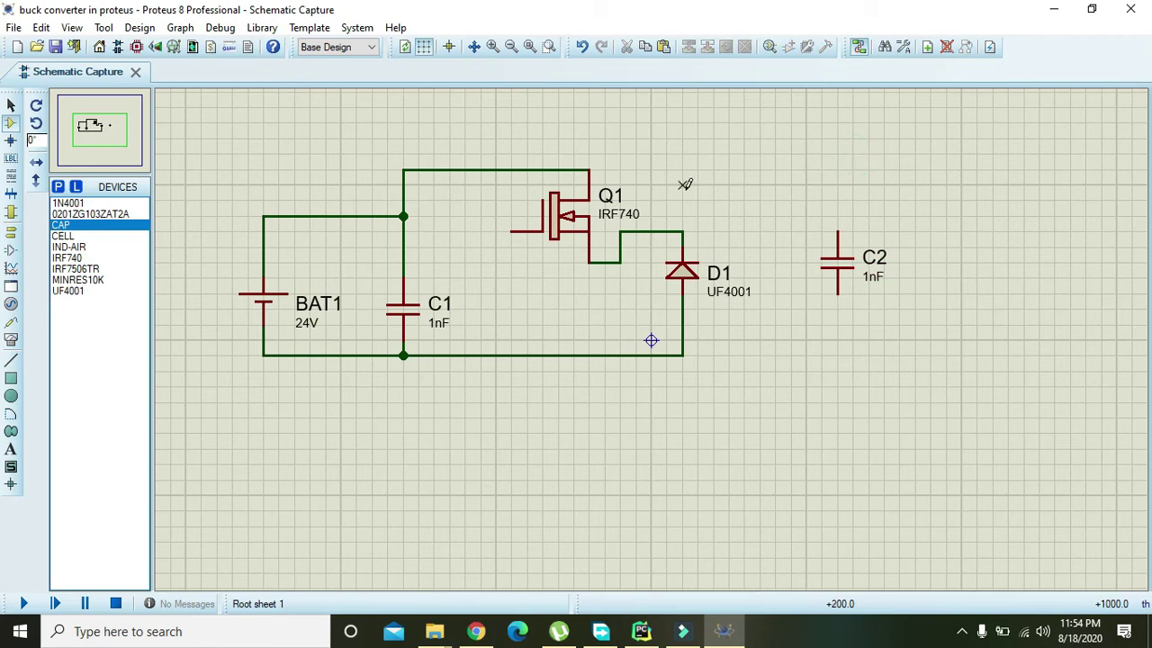
Search 'inductor', add IND-AIR to the parts list, and begin placing it near Q1.
left_click(57, 187)
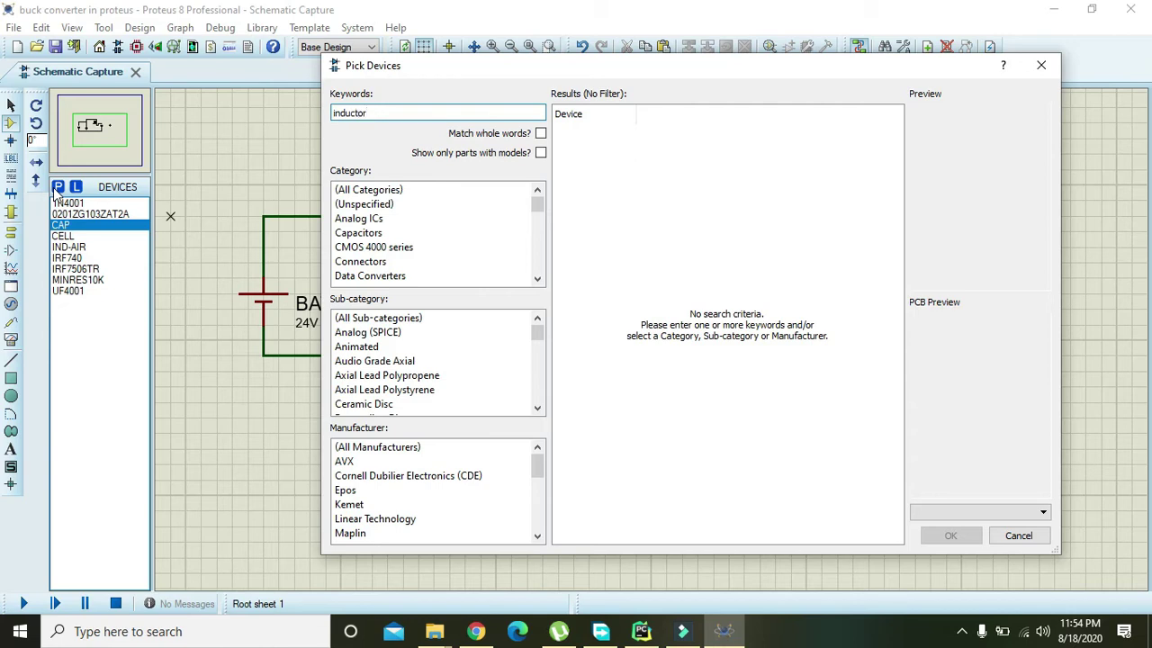
type("inductor")
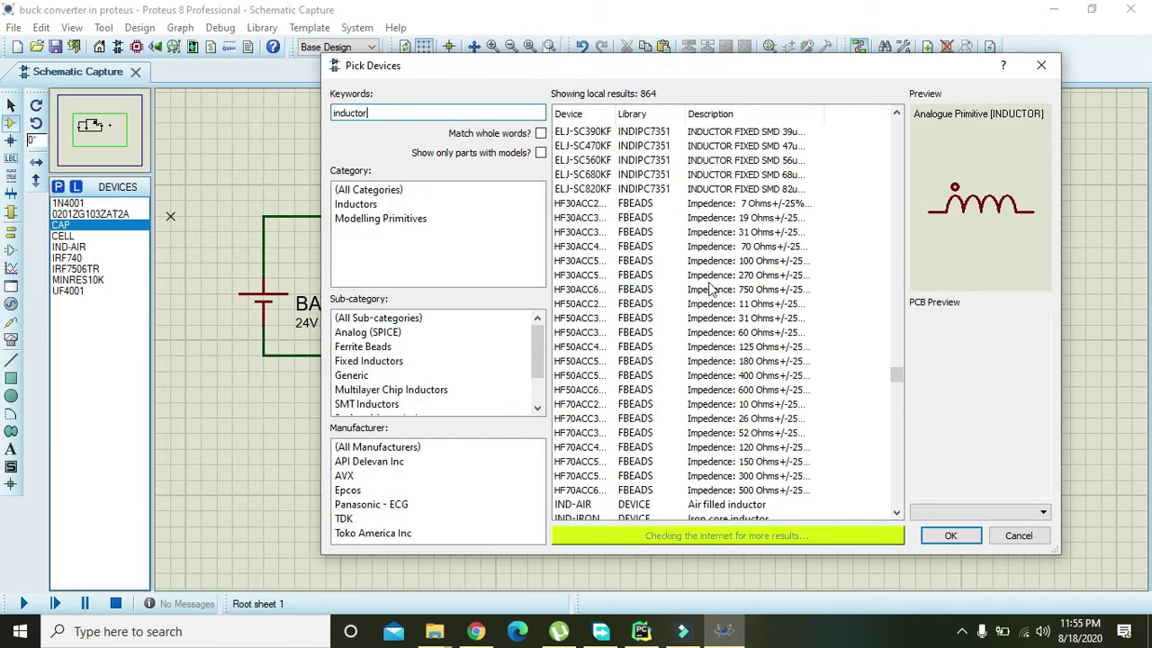
left_click(718, 505)
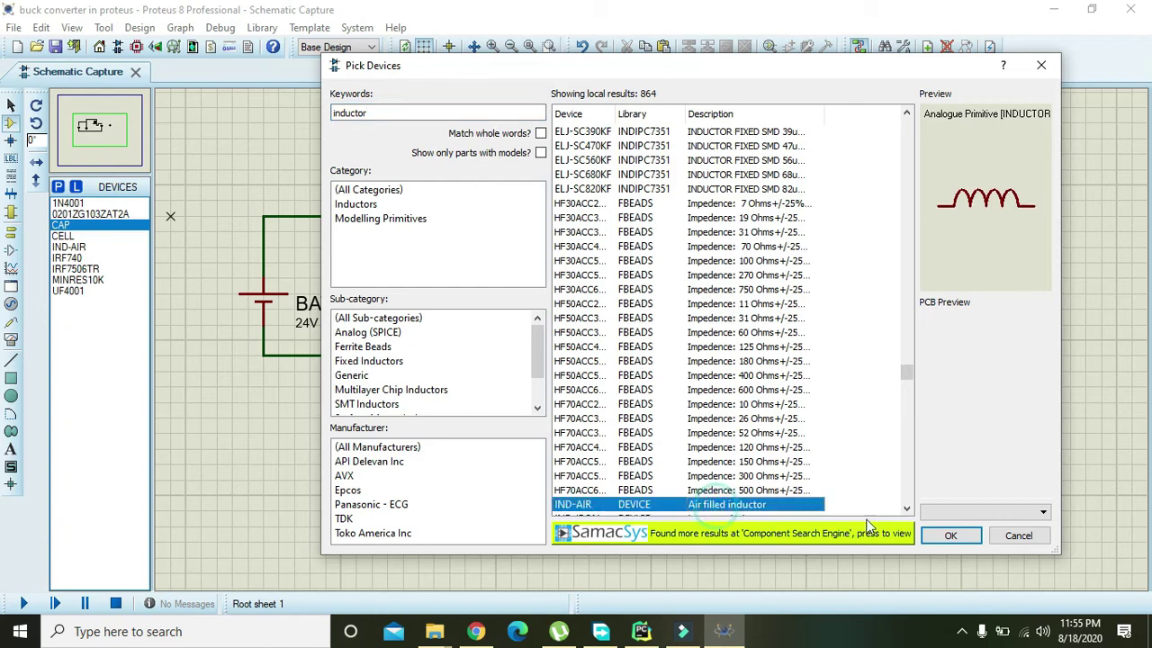
left_click(950, 538)
left_click(729, 214)
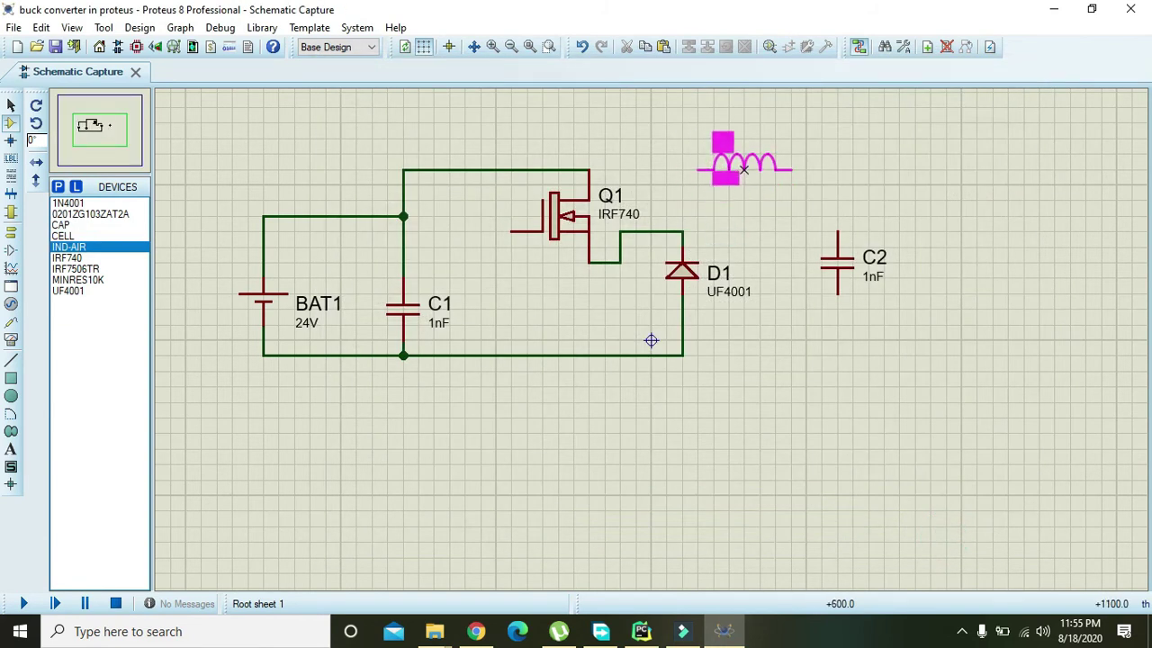
Place inductor L1 above C2 and wire its right end to C2's top.
left_click(744, 169)
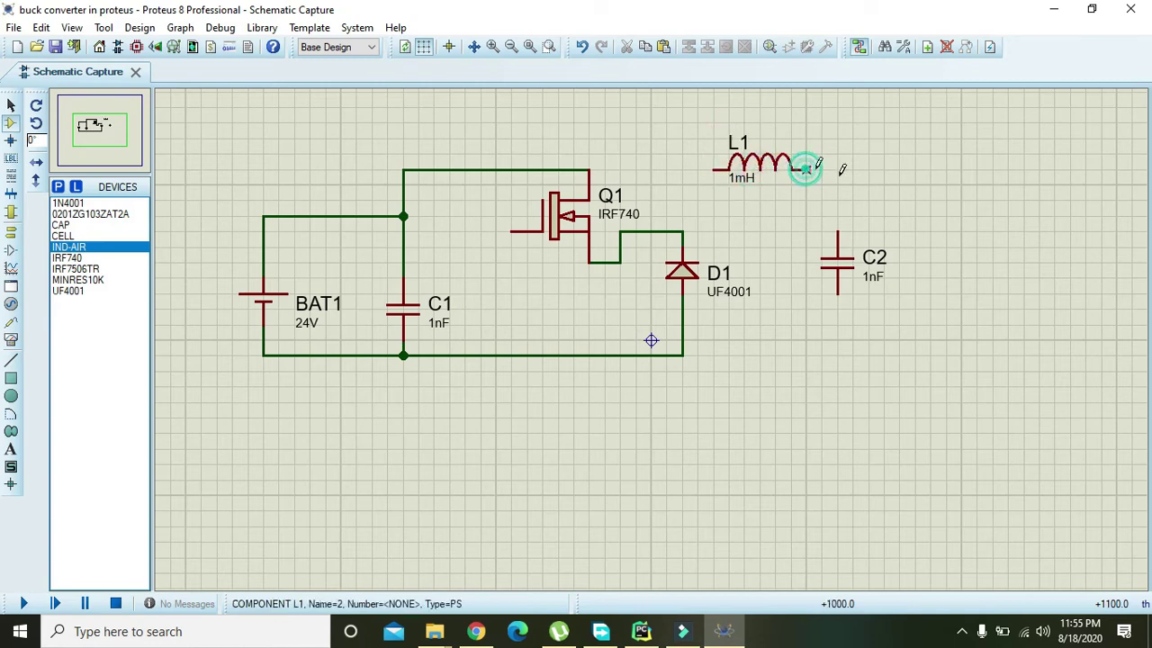
left_click(805, 170)
left_click(838, 232)
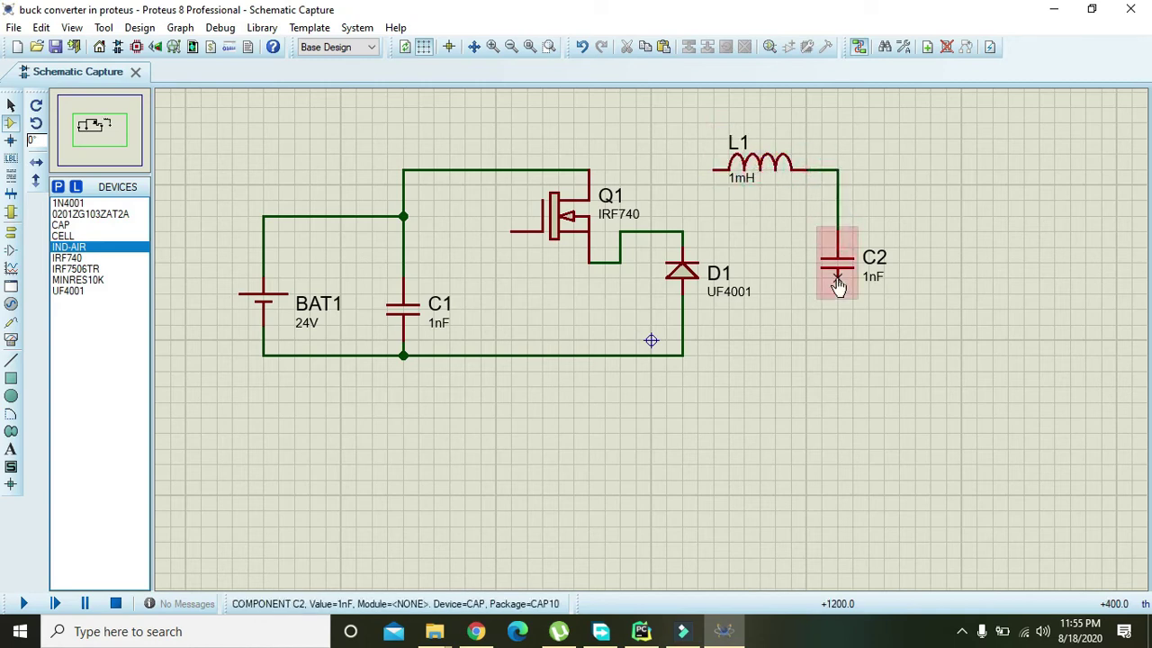
Nudge C2 lower and wire its bottom pin to the diode's bottom rail.
left_click_drag(838, 279, 840, 294)
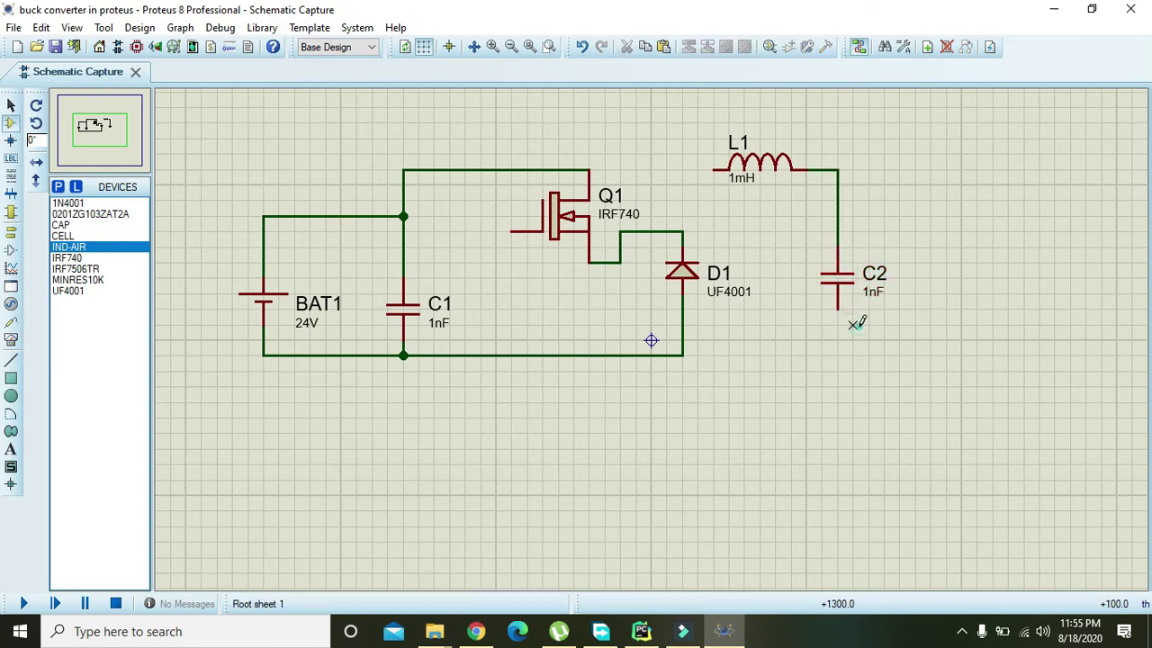
left_click(838, 309)
left_click(837, 356)
left_click(682, 354)
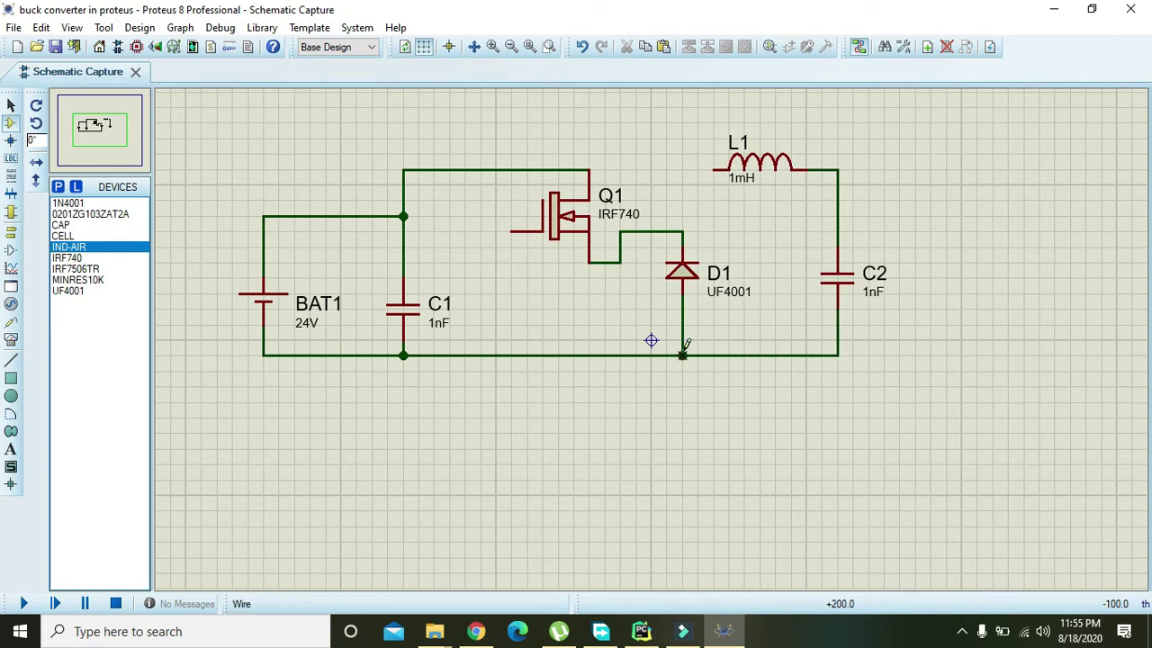
Change C2's capacitance from 1nF to 3900uF in its component properties.
double_click(843, 284)
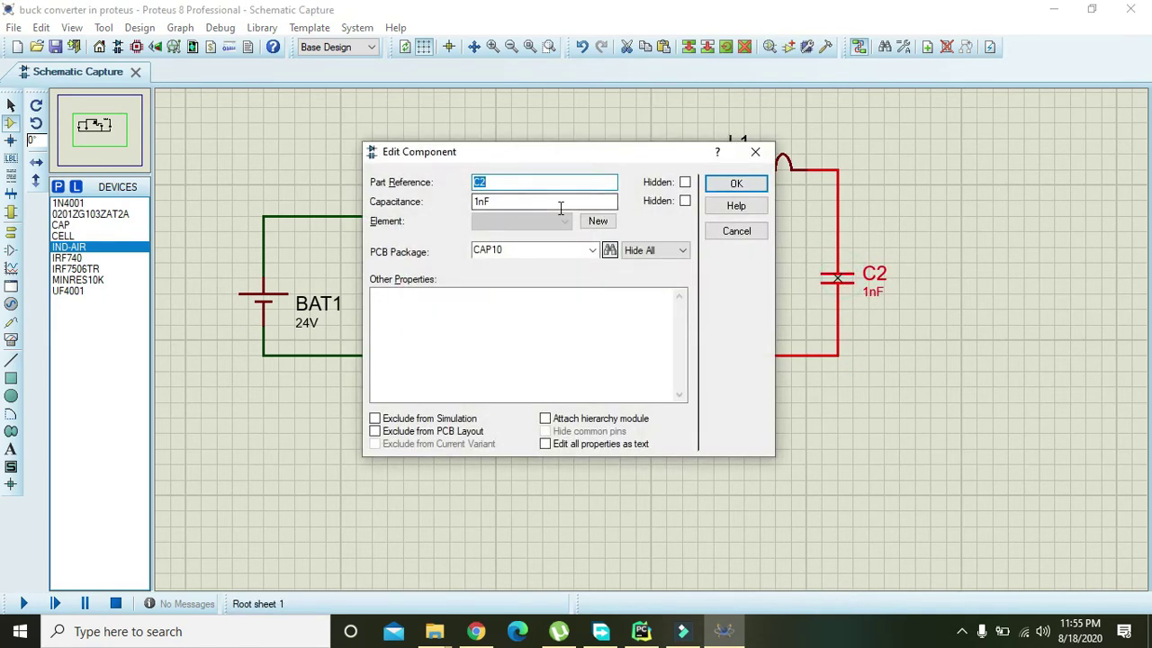
left_click(477, 202)
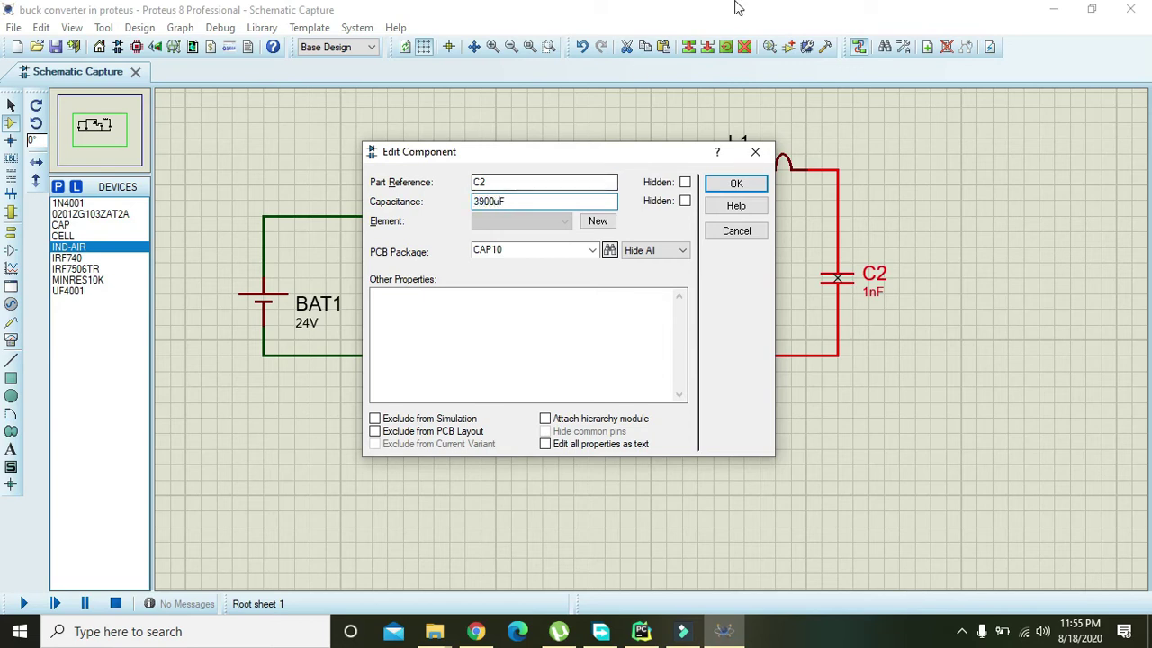
left_click(736, 184)
left_click(624, 126)
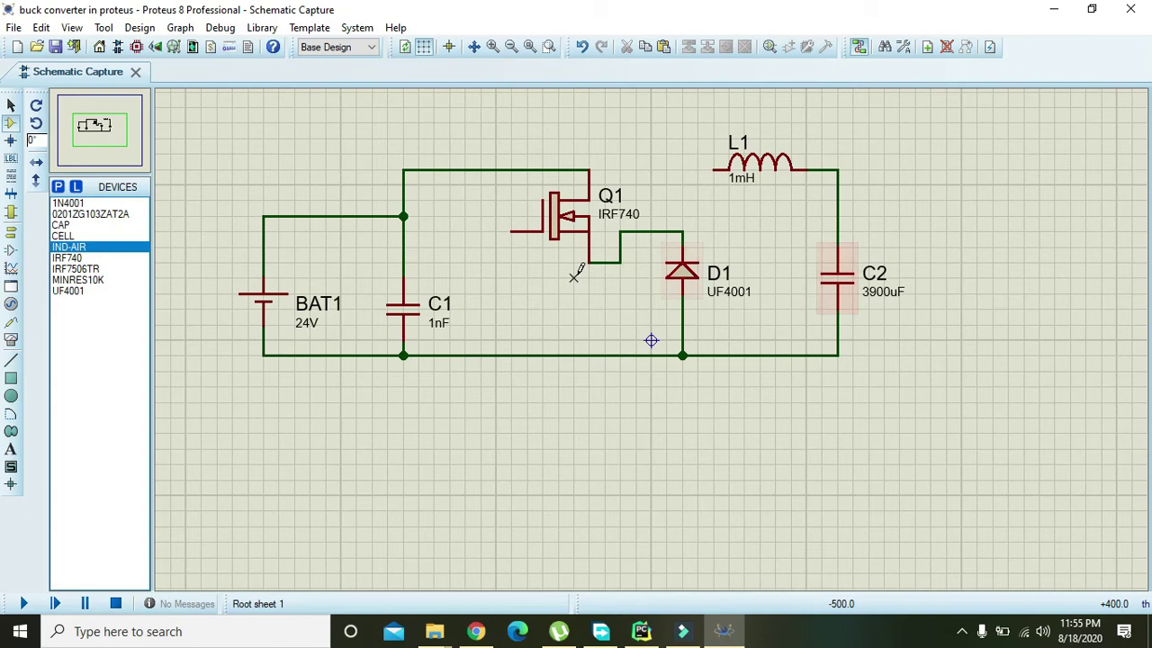
Open C1's properties and start retyping its 1nF capacitance as 3900.
left_click(401, 299)
left_click(529, 279)
left_click(406, 301)
left_click(407, 300)
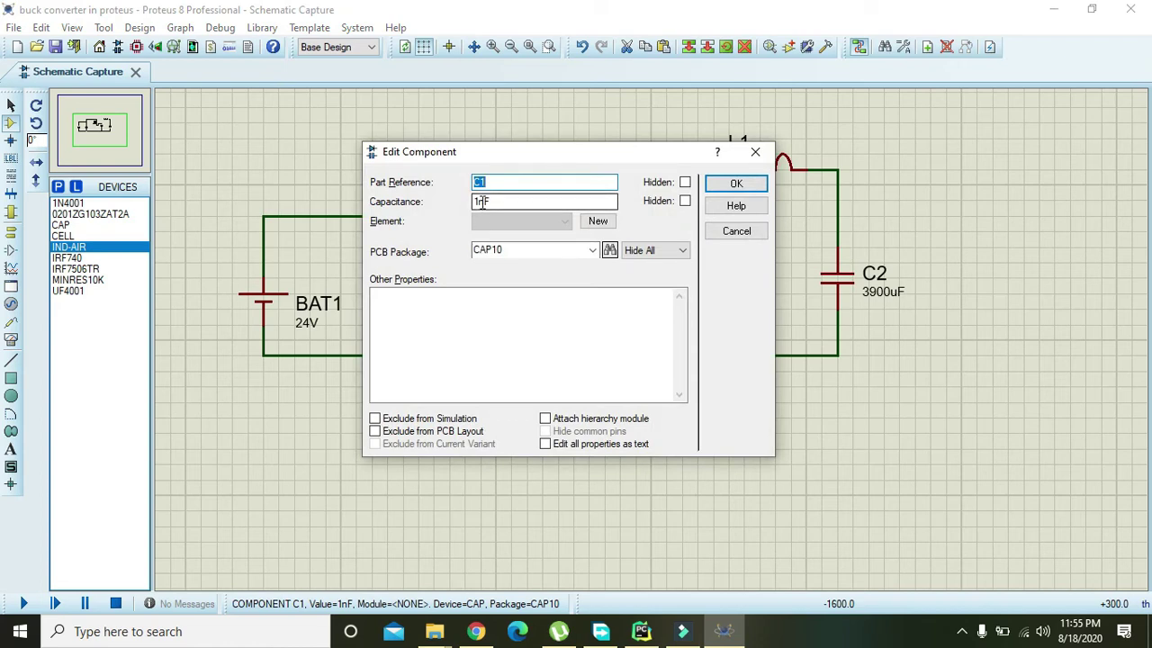
left_click_drag(484, 202, 430, 201)
type("3900uF")
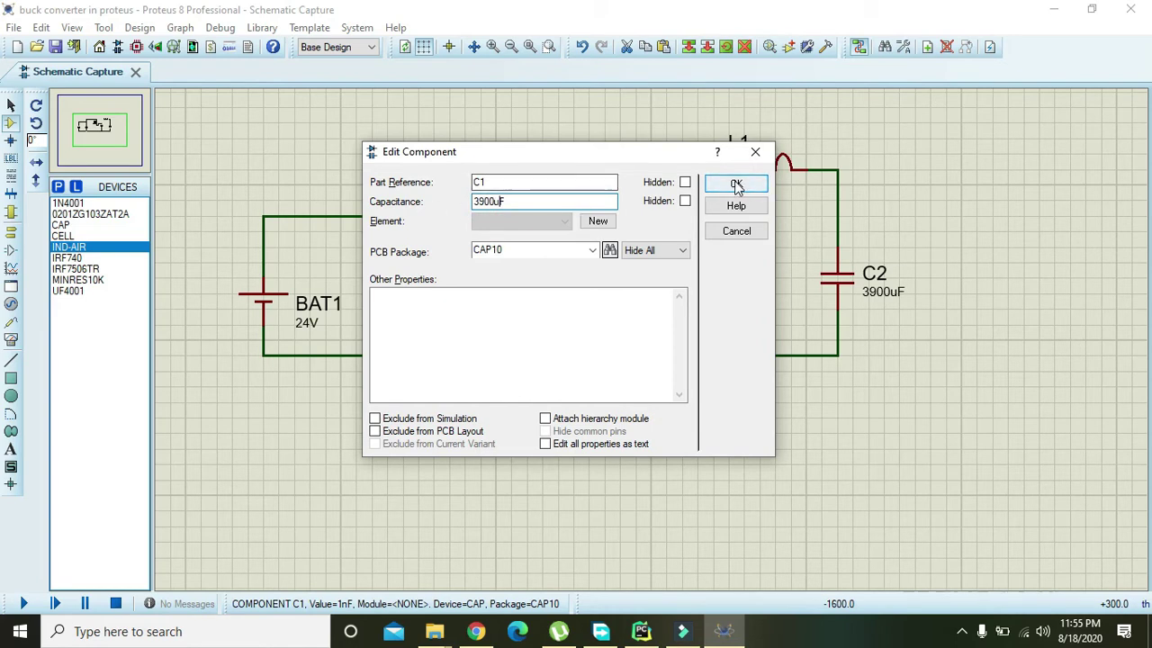
Confirm C1 at 3900uF, then set L1's inductance from 1mH to 330uH.
left_click(735, 183)
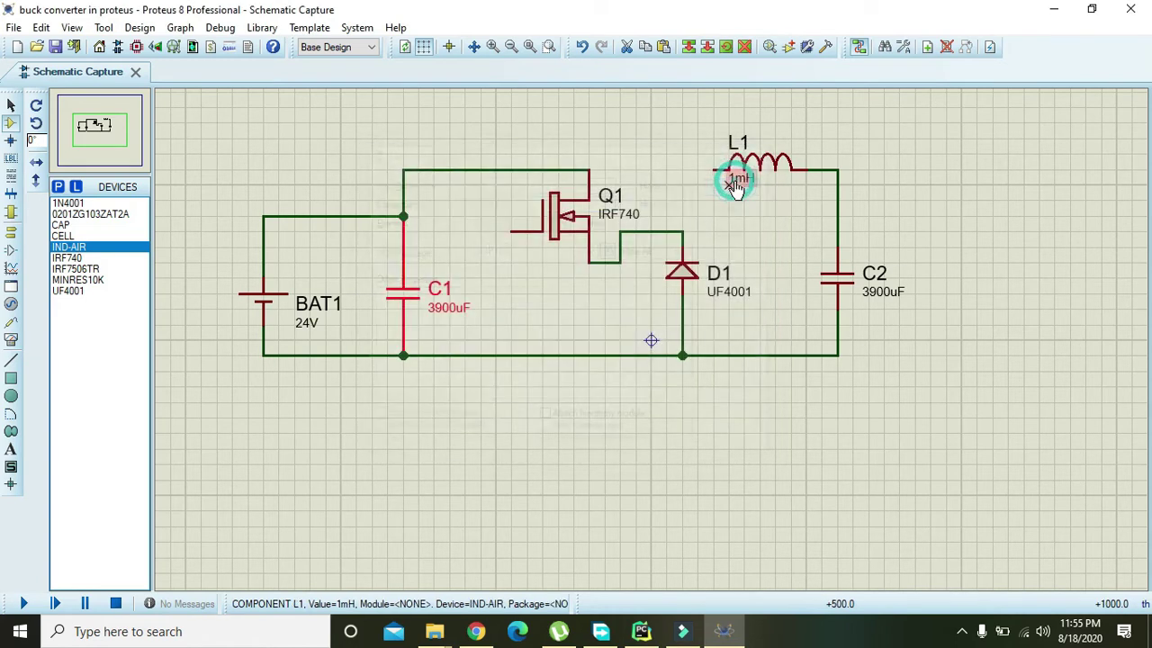
double_click(764, 176)
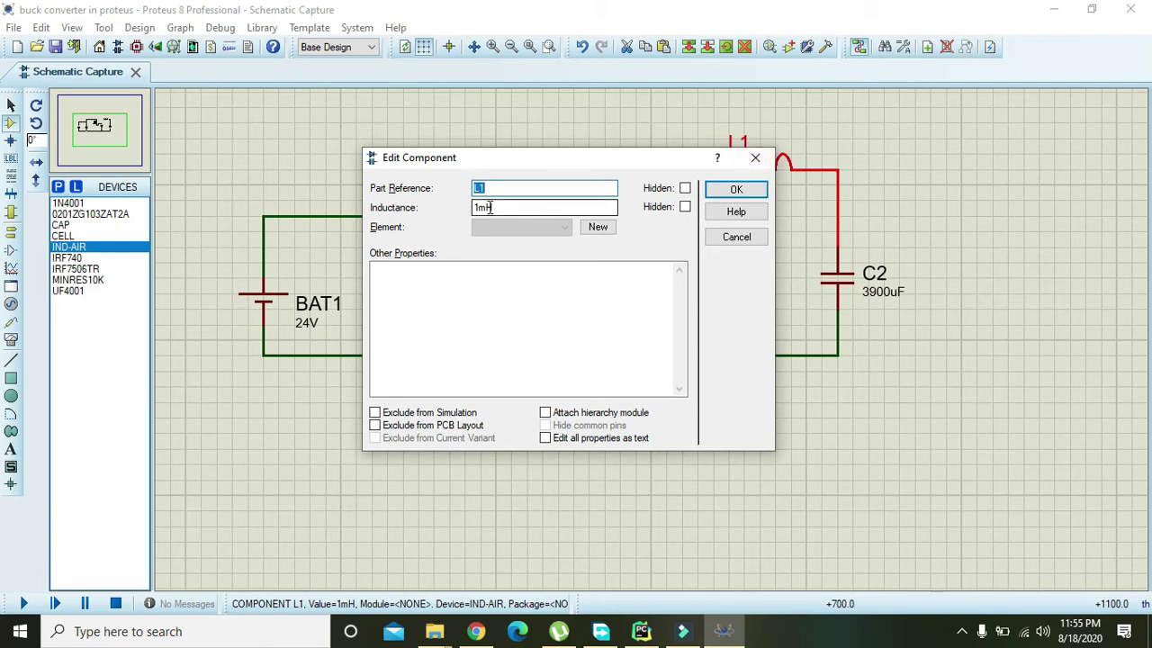
left_click_drag(487, 206, 414, 207)
type("350uH")
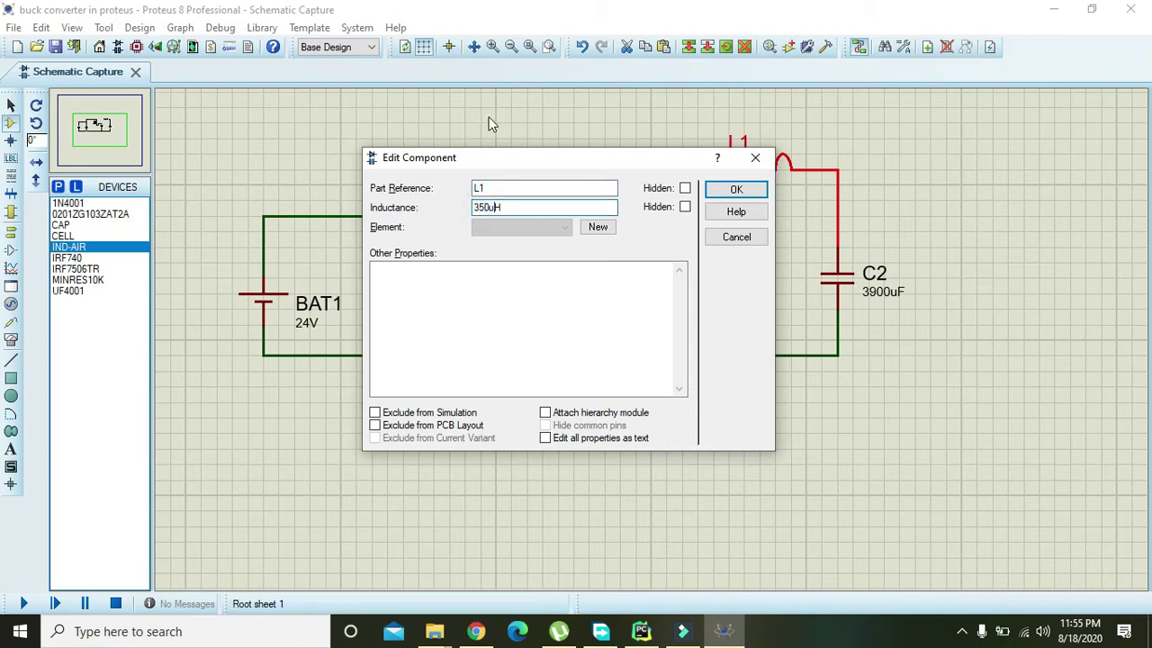
double_click(484, 205)
left_click(481, 205)
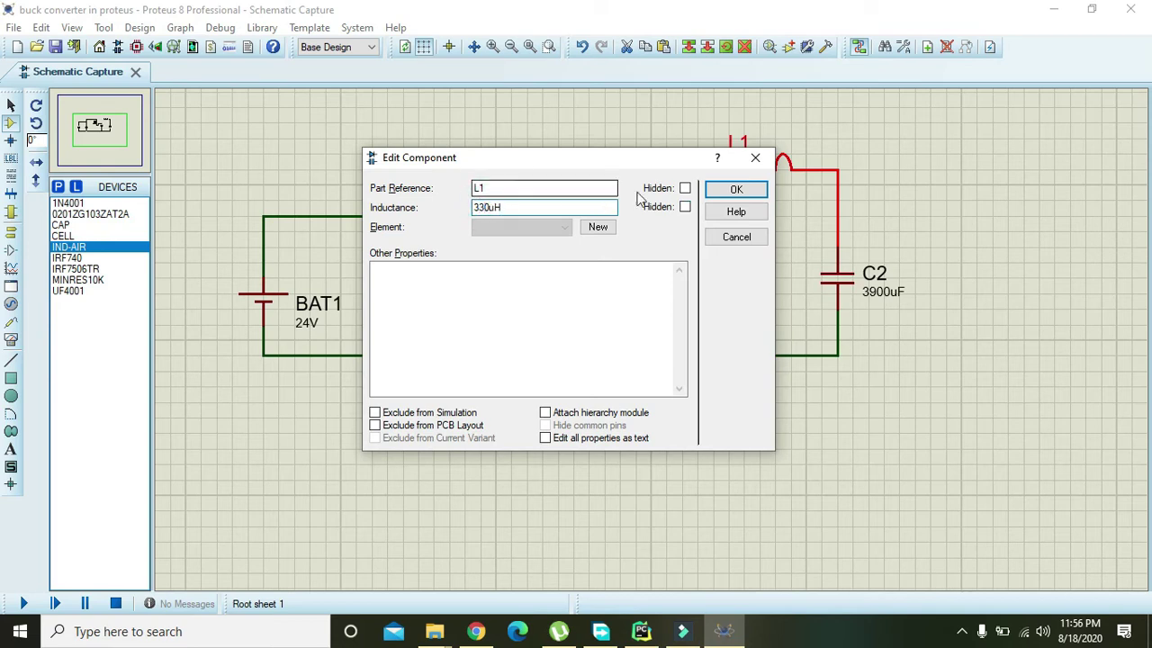
left_click(736, 189)
Wire L1's left end to the Q1–D1 junction.
left_click(714, 240)
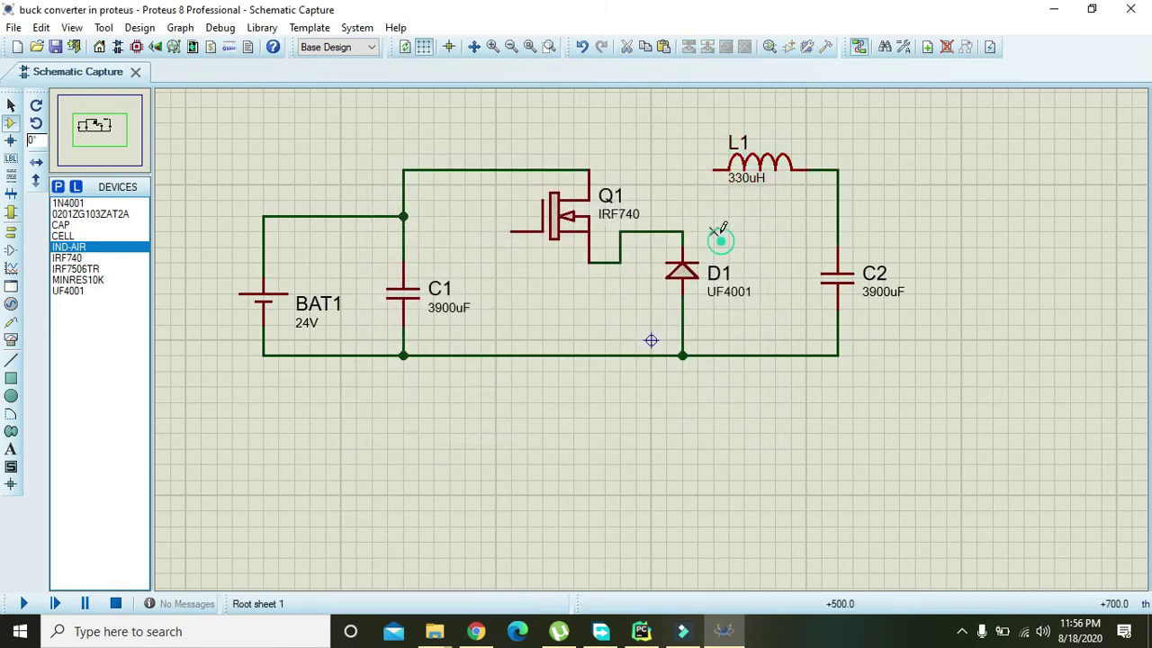
left_click(714, 171)
left_click(683, 232)
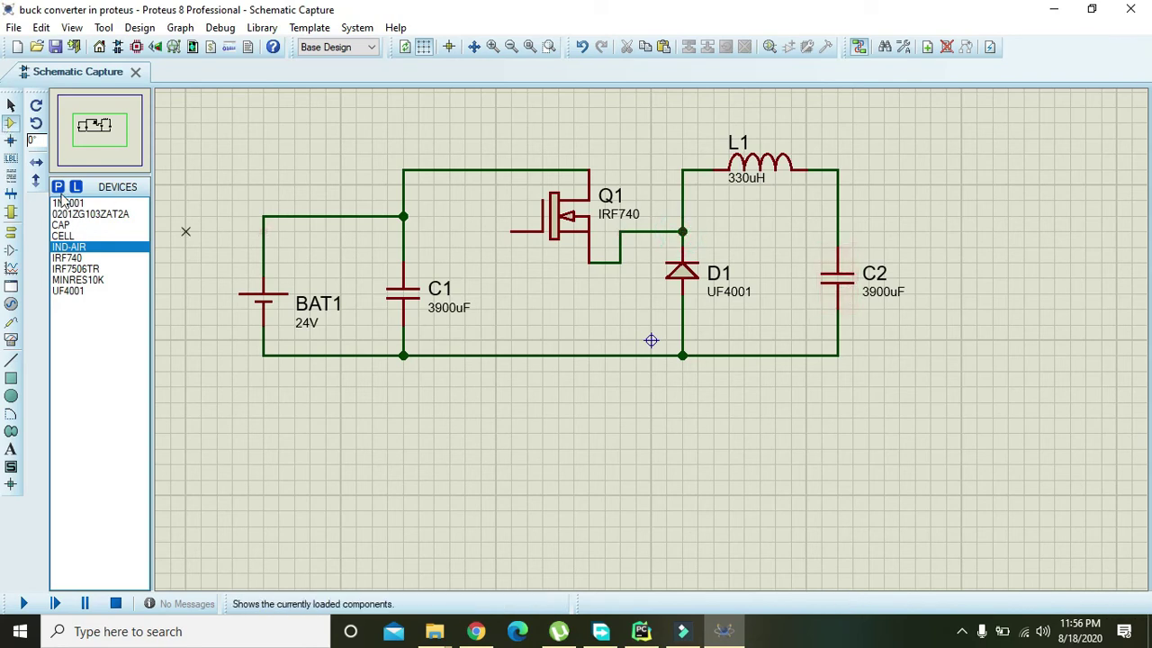
Search for a 1k resistor and add MINRES1K (0.6W metal film) to the device list.
left_click(58, 187)
type("1k")
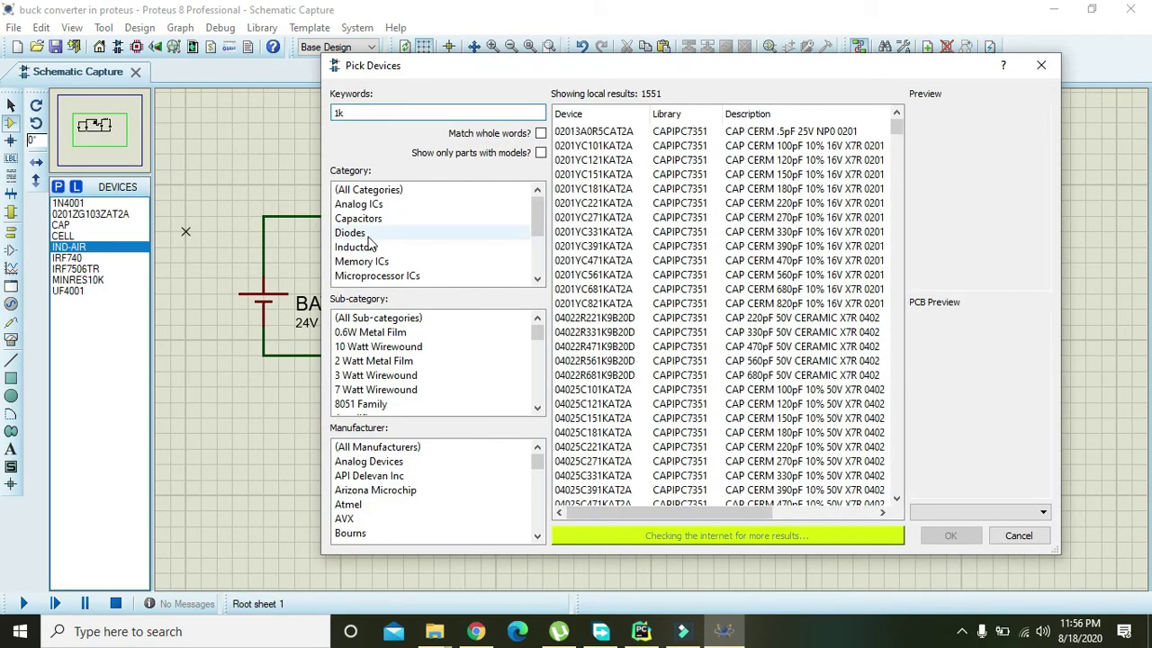
left_click(385, 332)
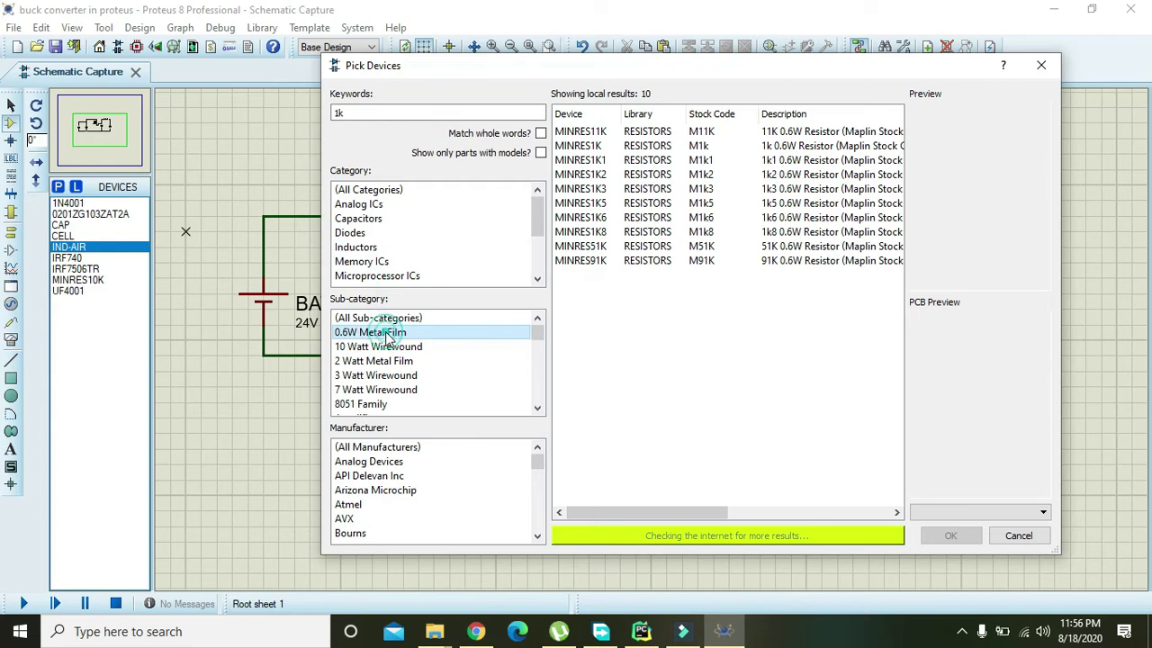
left_click(752, 145)
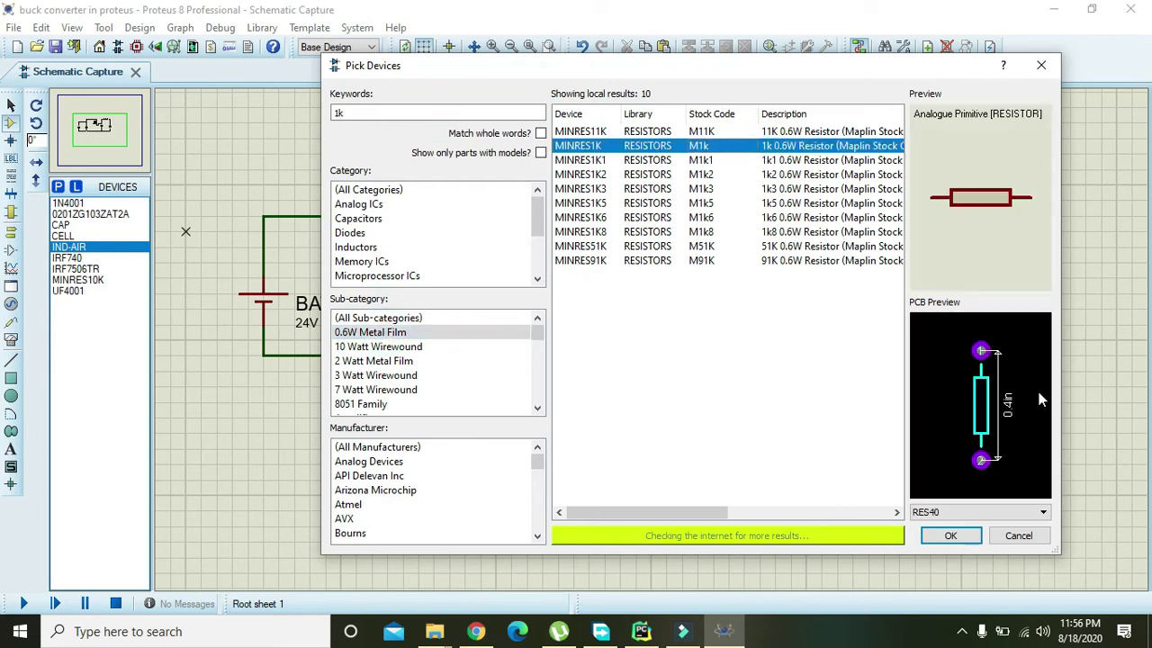
left_click(951, 534)
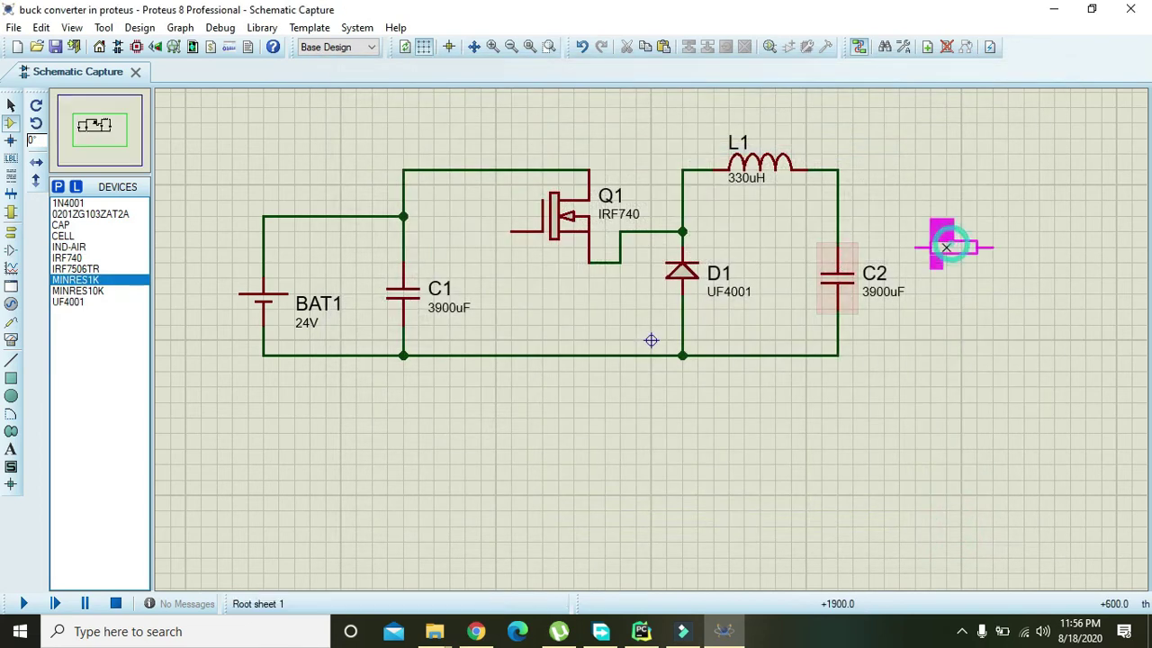
Place R1 to the right of C2 and rotate it clockwise to stand vertically.
left_click(940, 264)
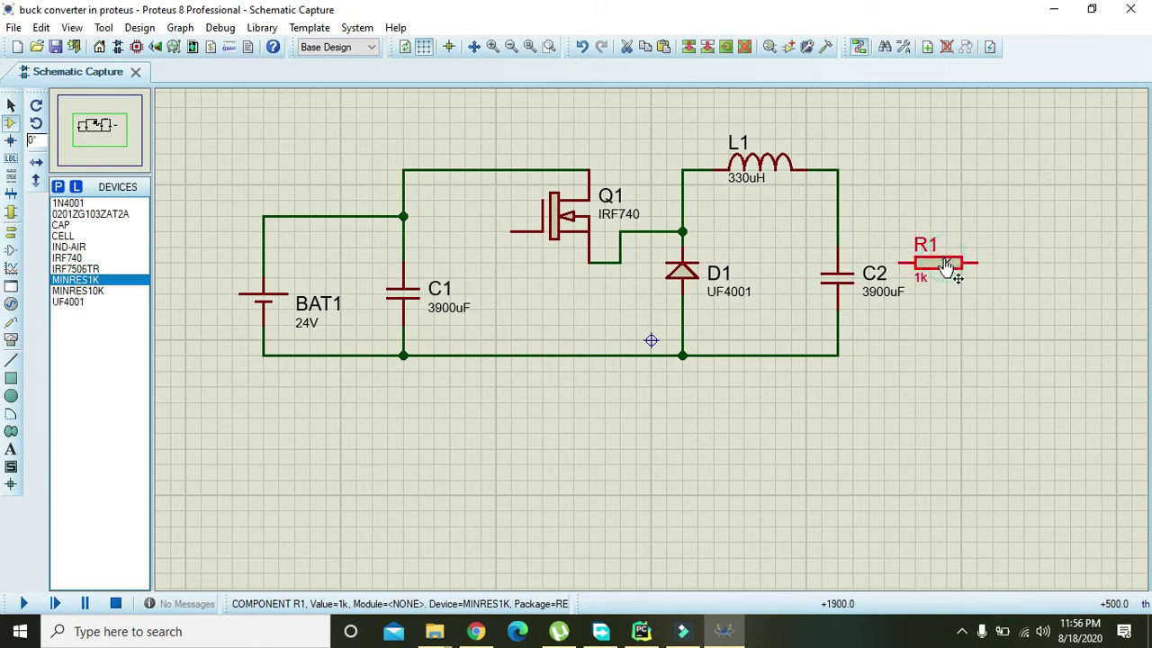
left_click_drag(945, 265, 958, 257)
right_click(956, 256)
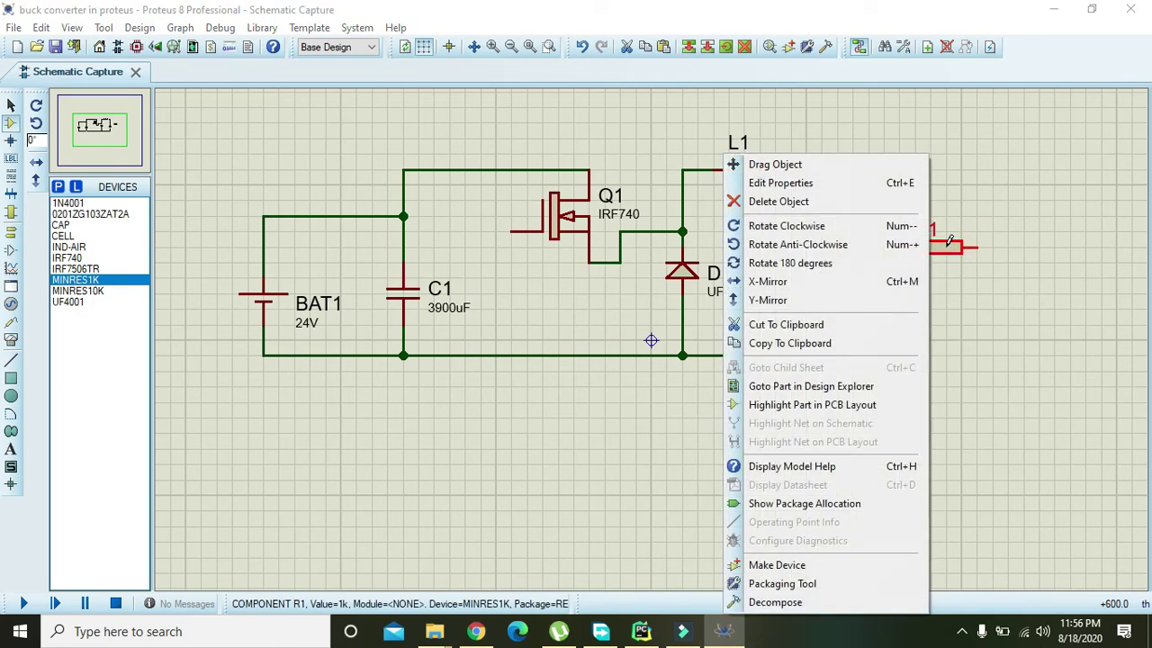
left_click(855, 225)
Wire R1's top to the L1/C2 node and its bottom to C2's bottom node.
left_click(930, 215)
left_click(837, 169)
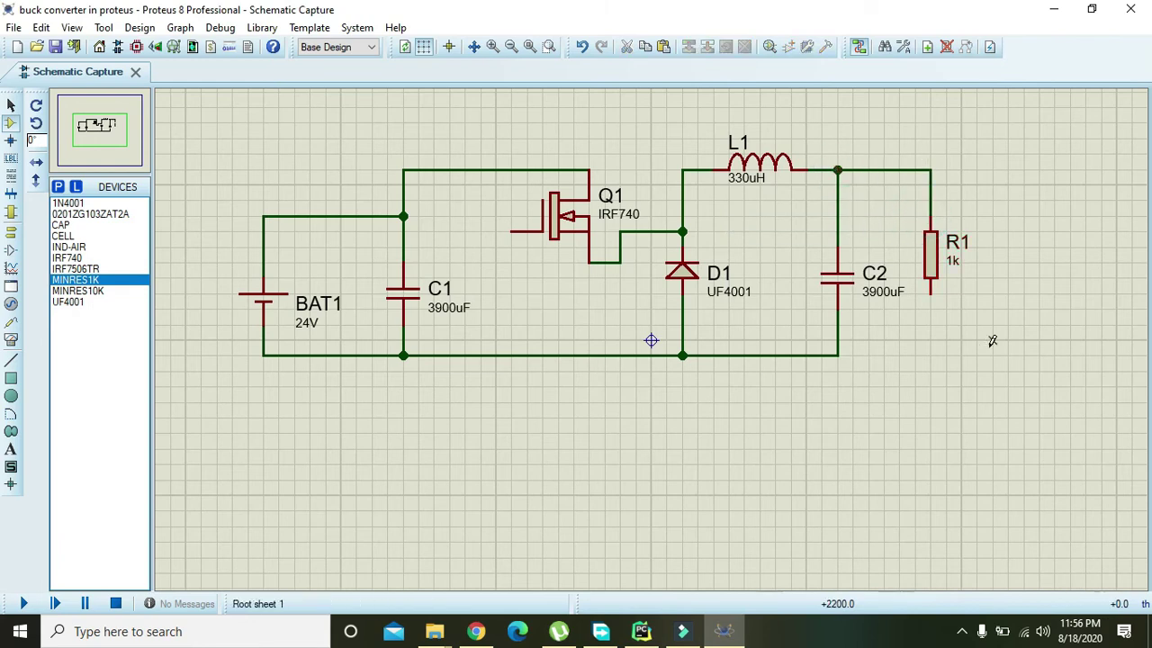
left_click(929, 292)
left_click(837, 355)
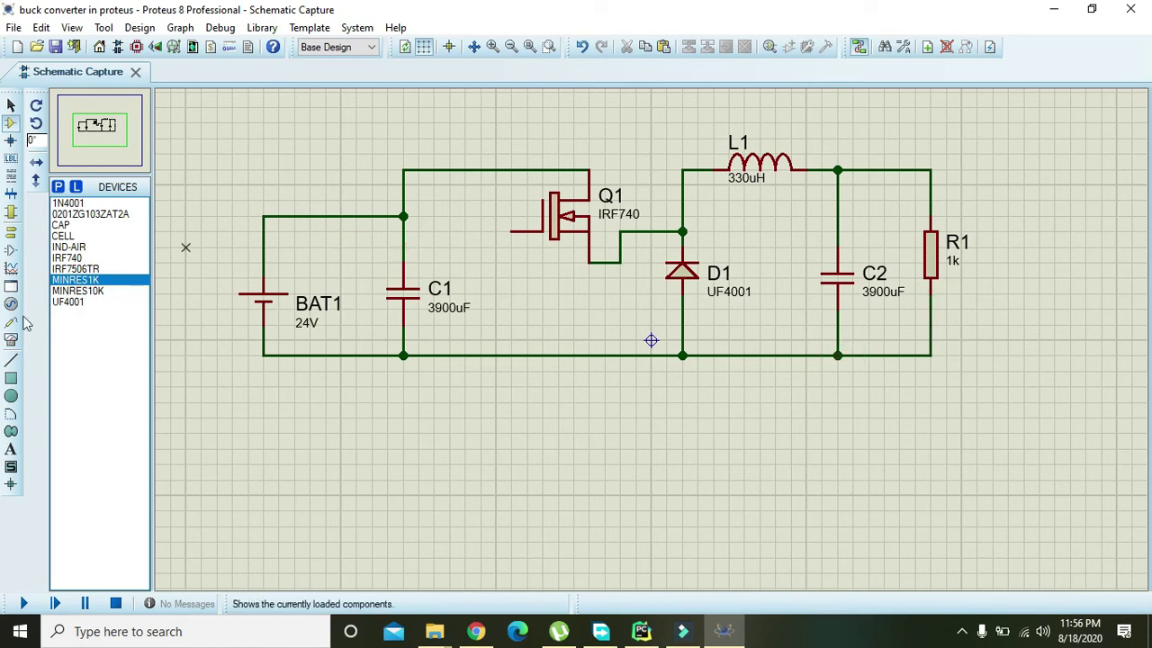
Place a DC voltmeter right of R1 and wire its + and − leads across R1.
left_click(11, 340)
left_click(112, 292)
left_click(1009, 248)
left_click(1040, 252)
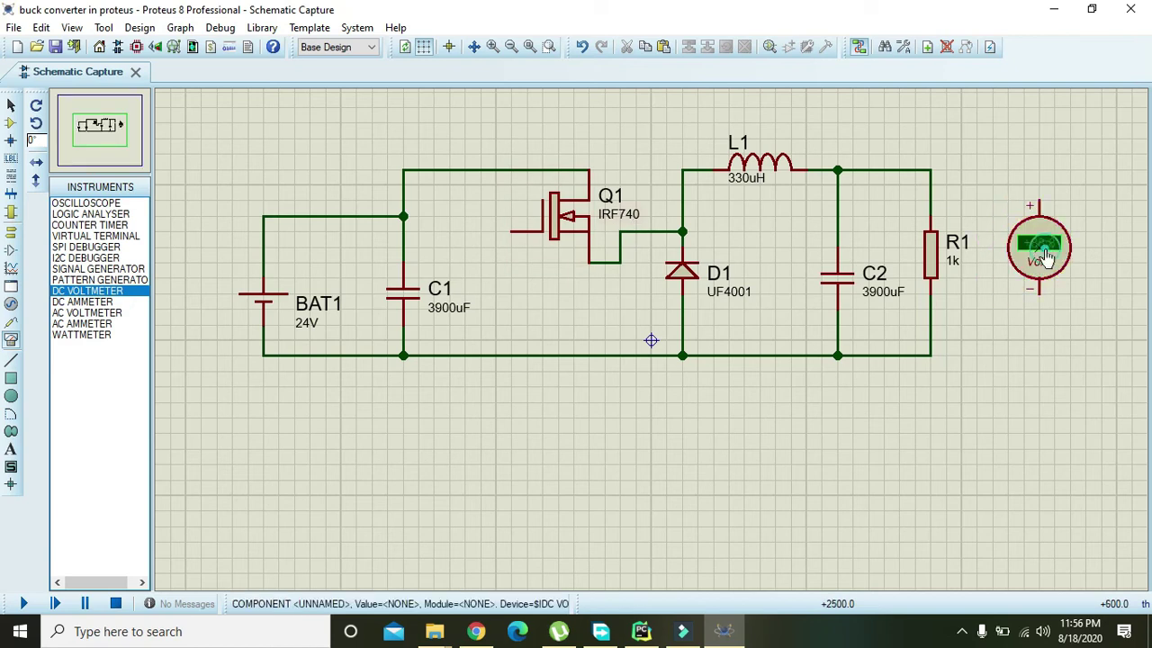
left_click(1035, 200)
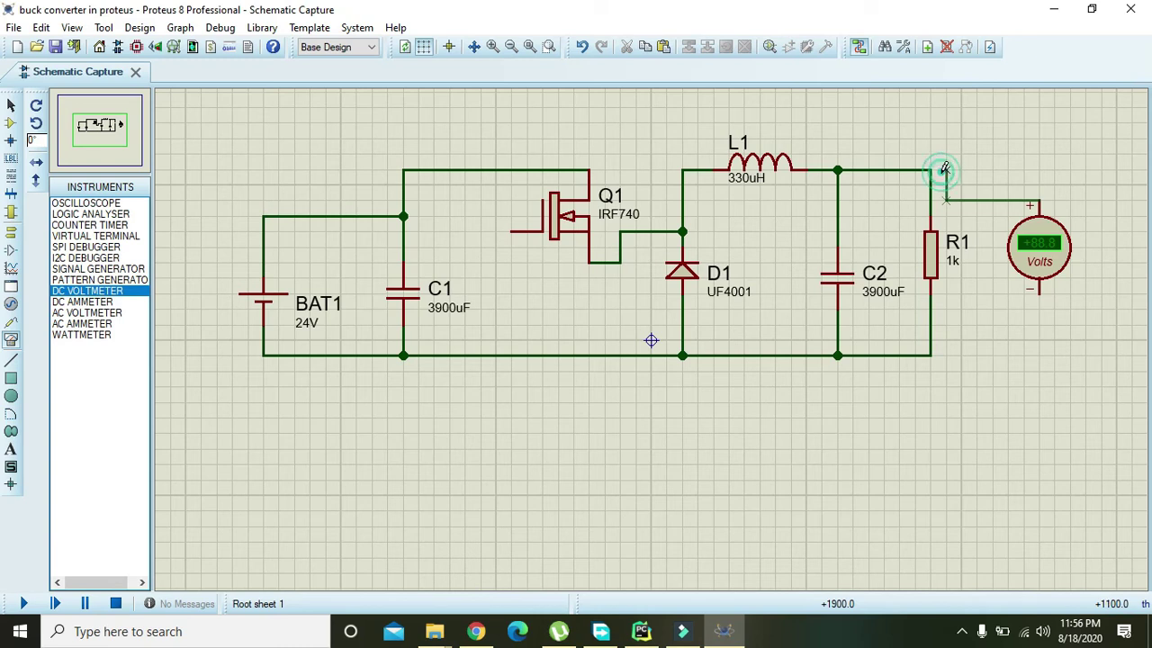
left_click(932, 200)
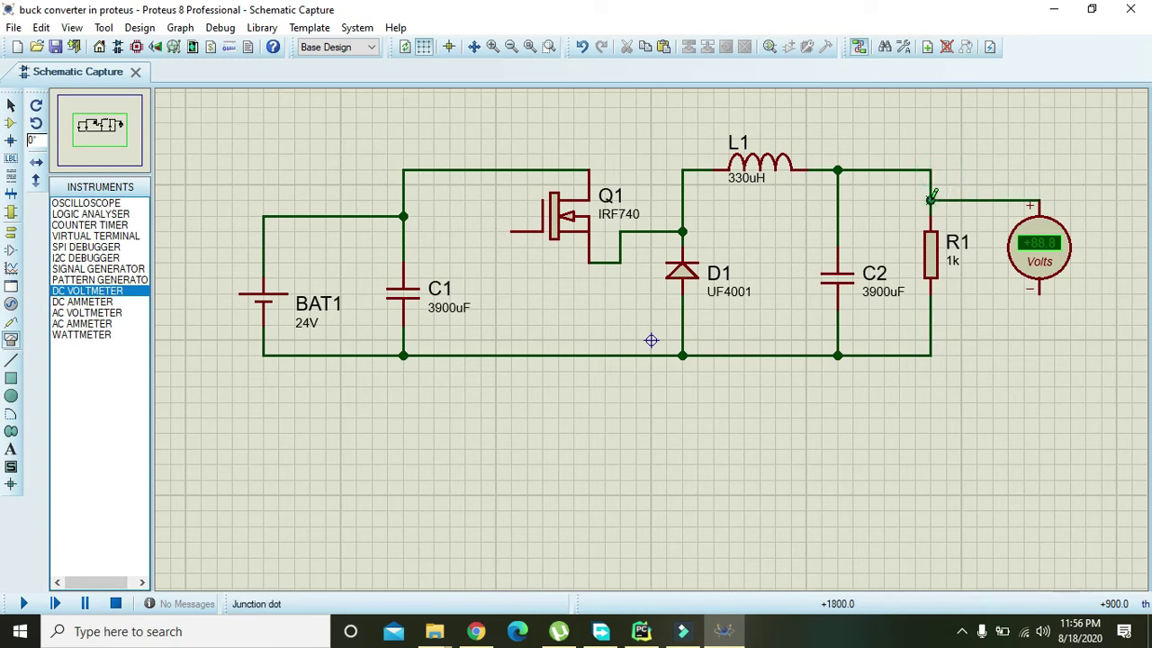
left_click(1040, 294)
left_click(930, 309)
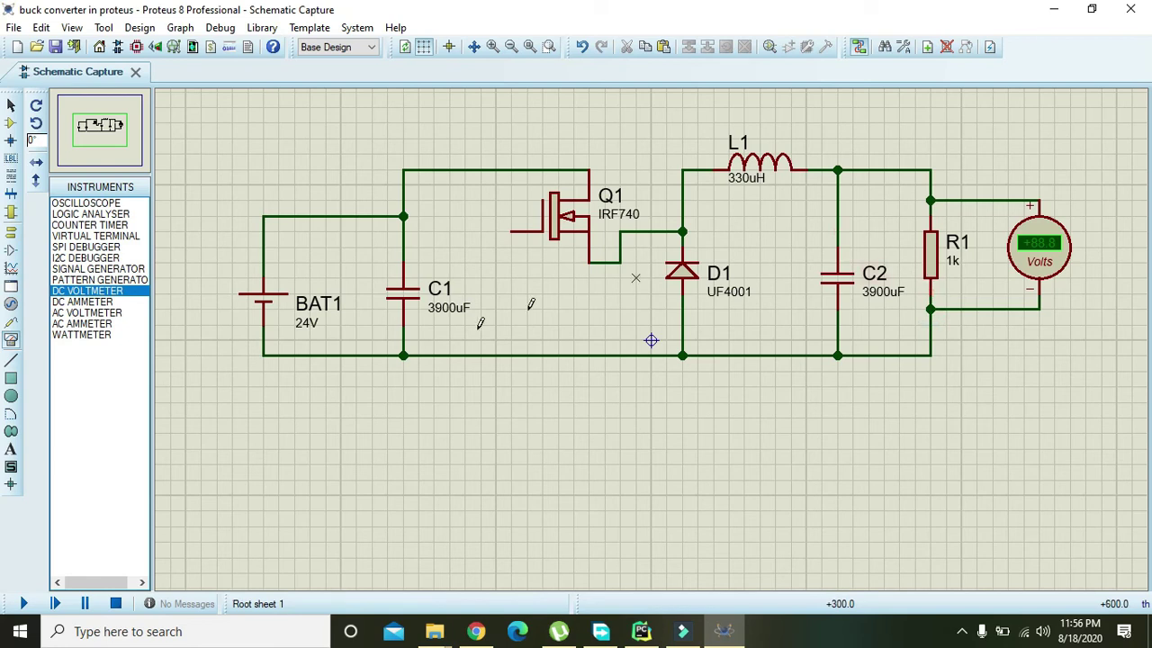
Place a GROUND terminal below the bottom rail and wire it to the rail.
left_click(10, 234)
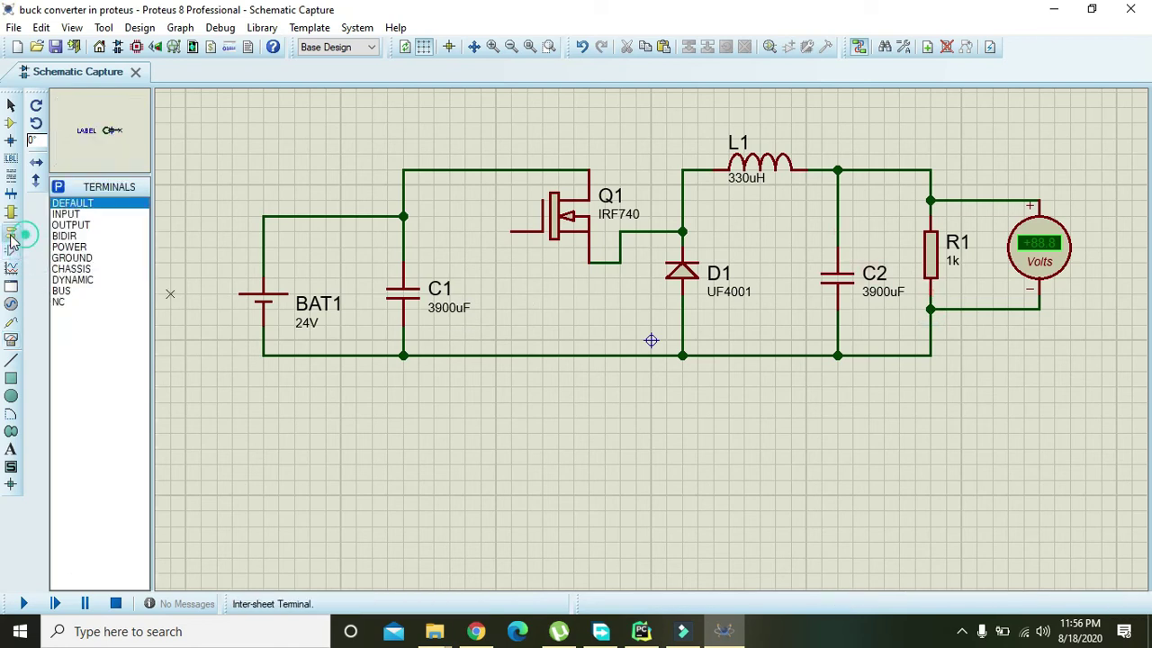
left_click(63, 236)
left_click(71, 257)
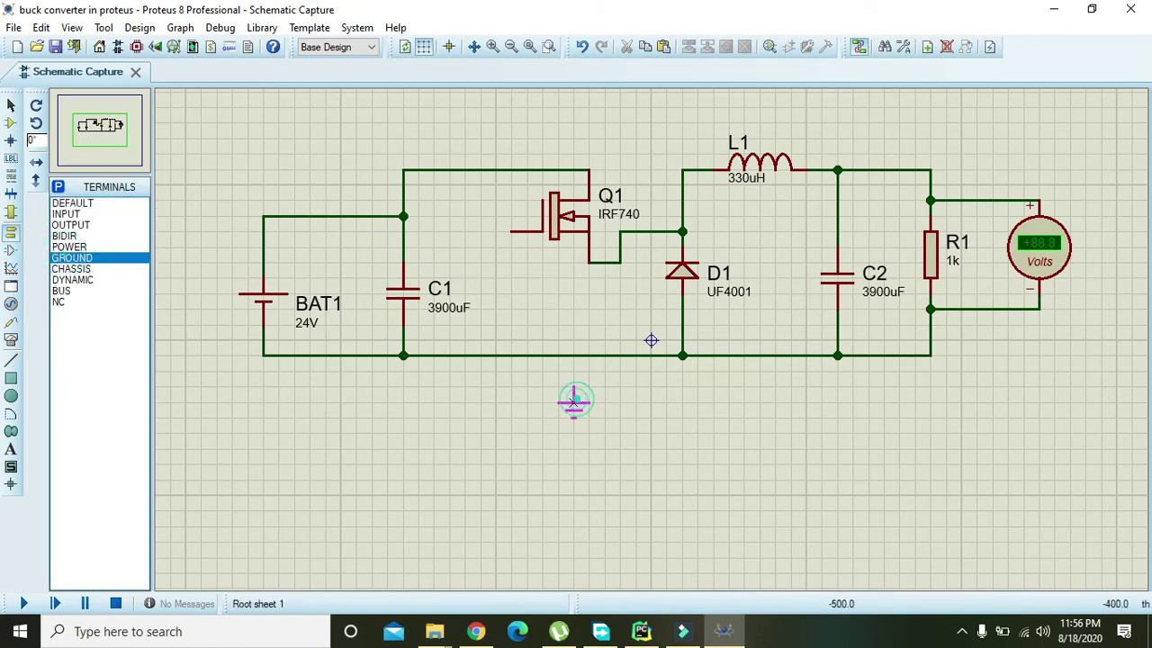
left_click(650, 416)
left_click(651, 403)
left_click(651, 356)
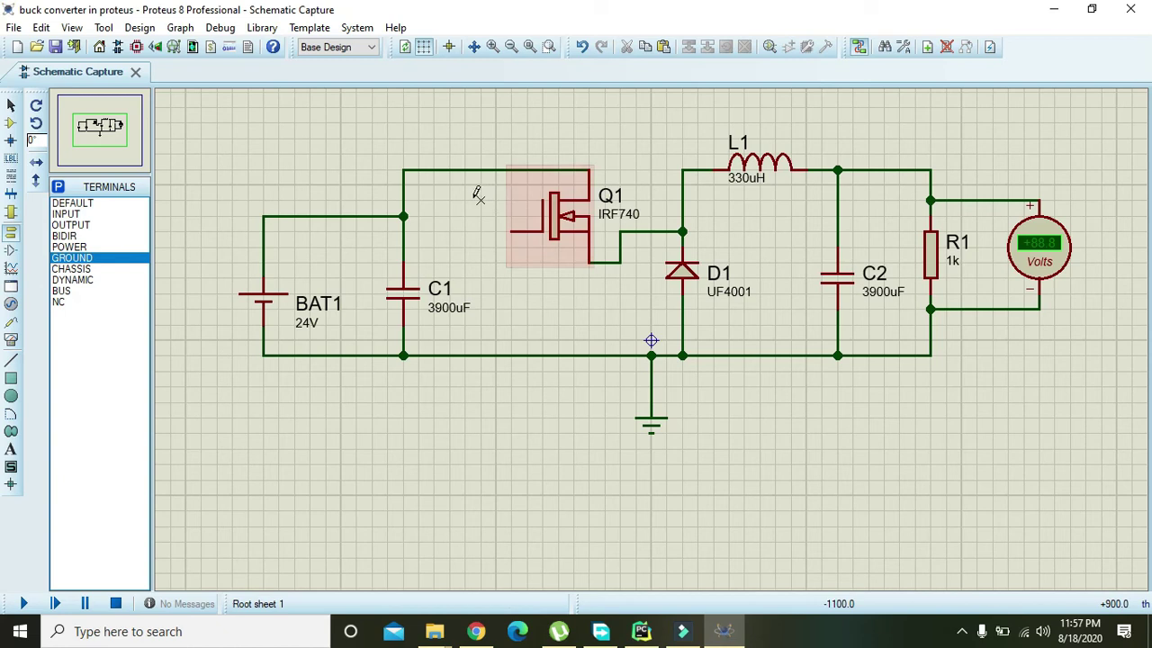
left_click(11, 304)
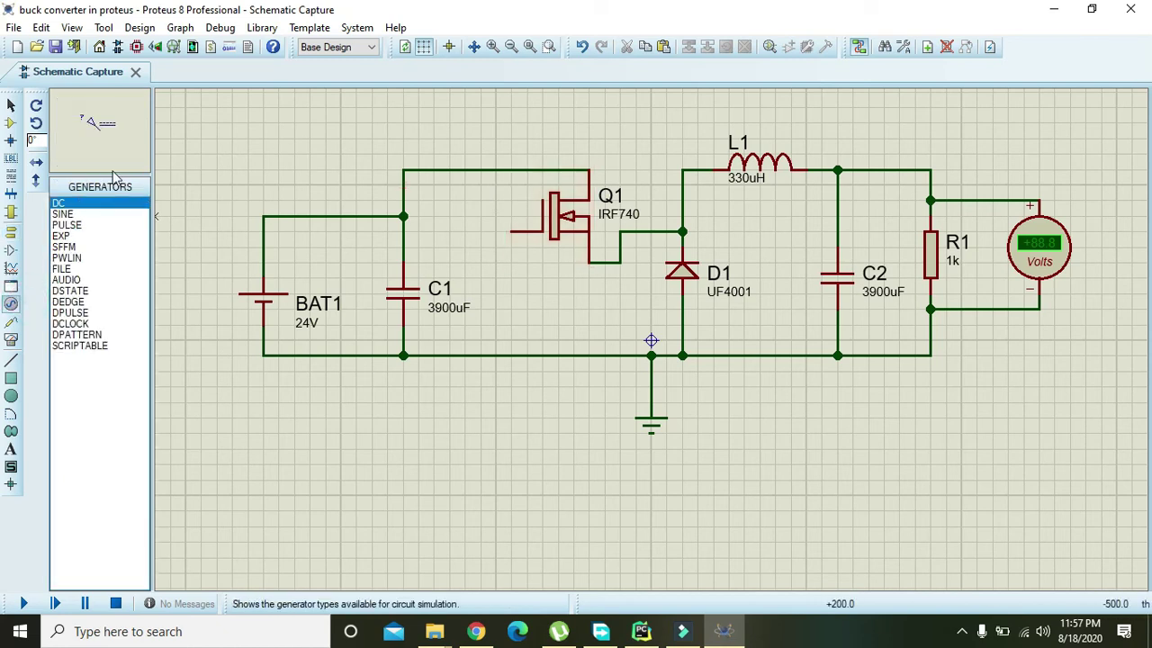
Place a PULSE generator above the circuit, wire it to Q1's gate, and open its properties.
left_click(79, 214)
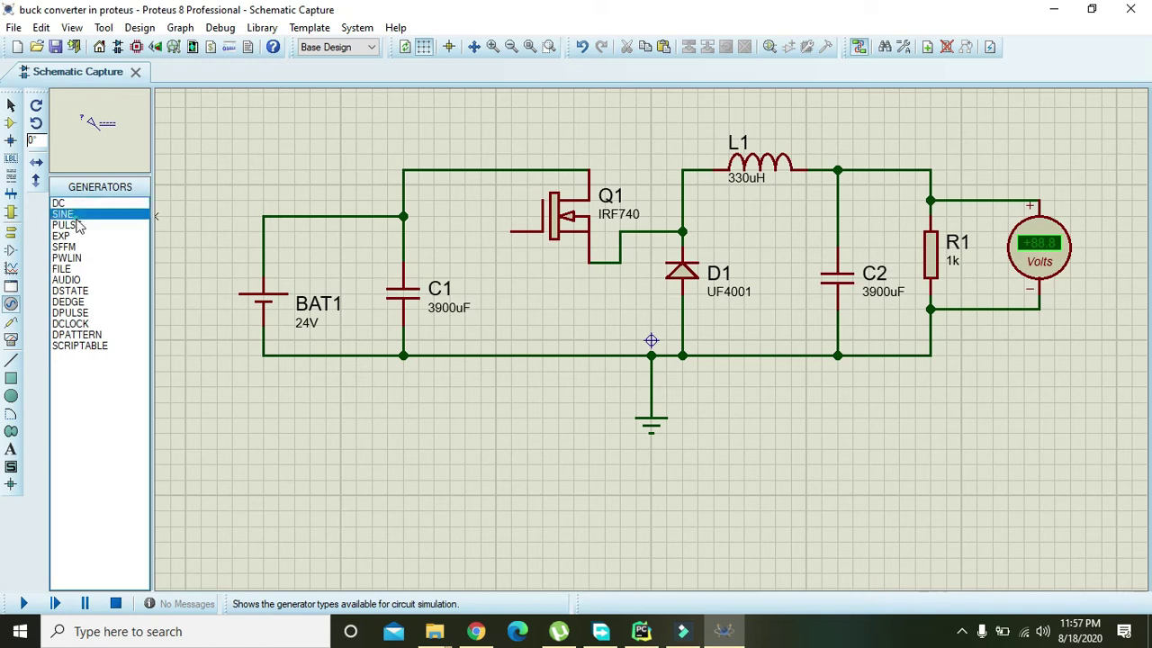
left_click(78, 225)
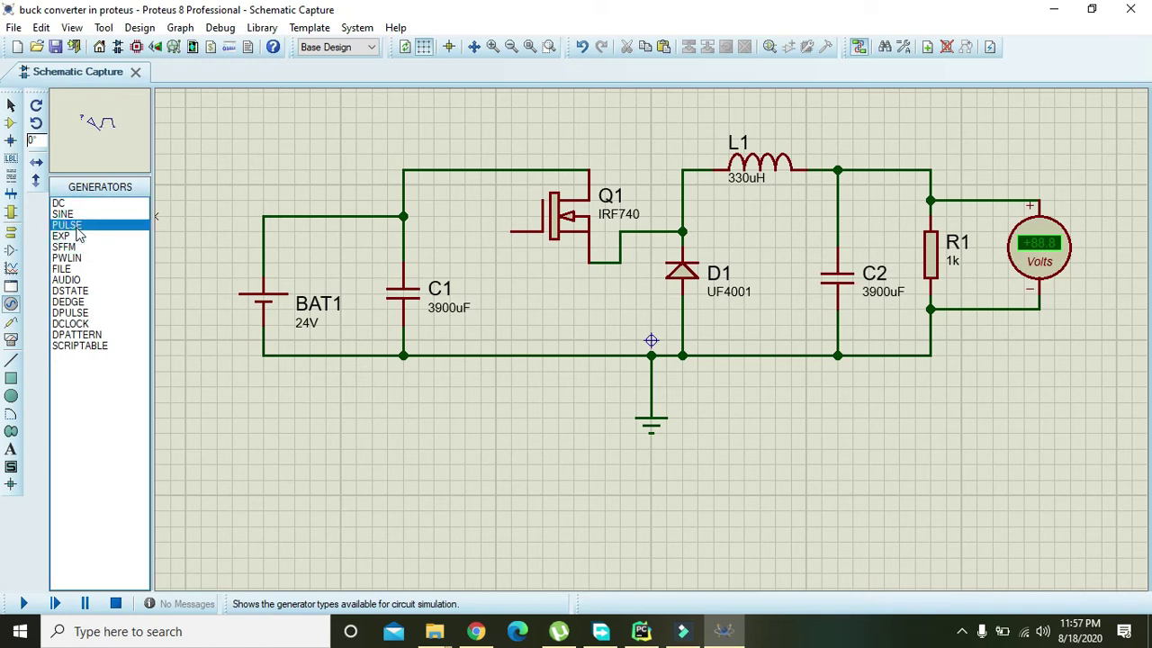
left_click(403, 136)
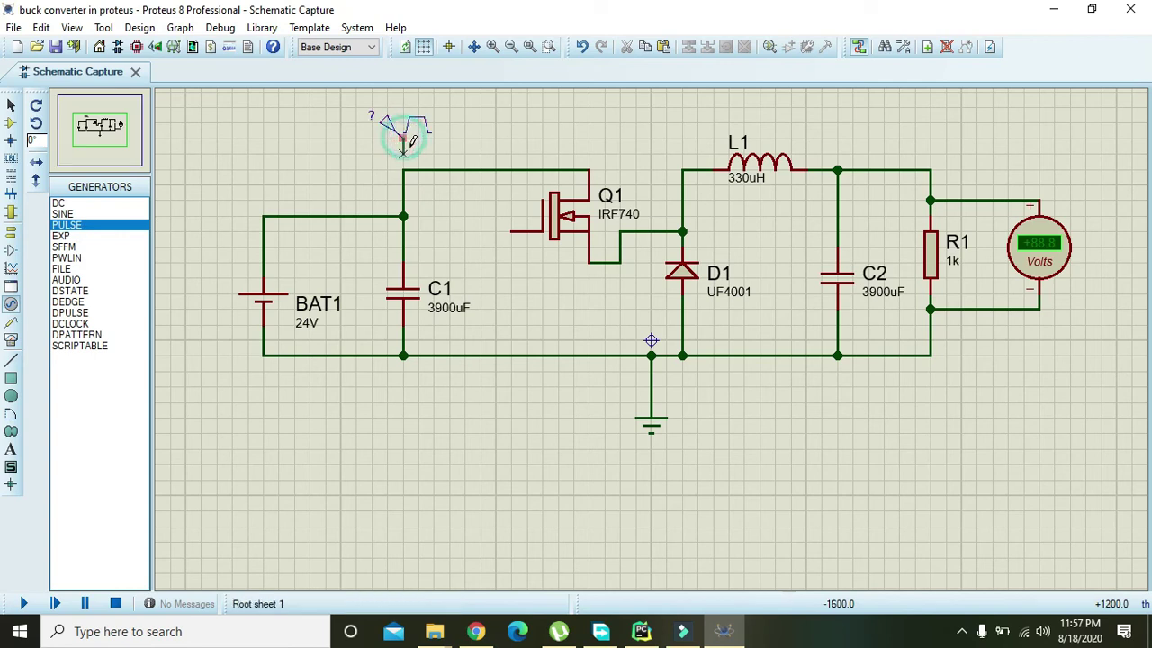
left_click(466, 140)
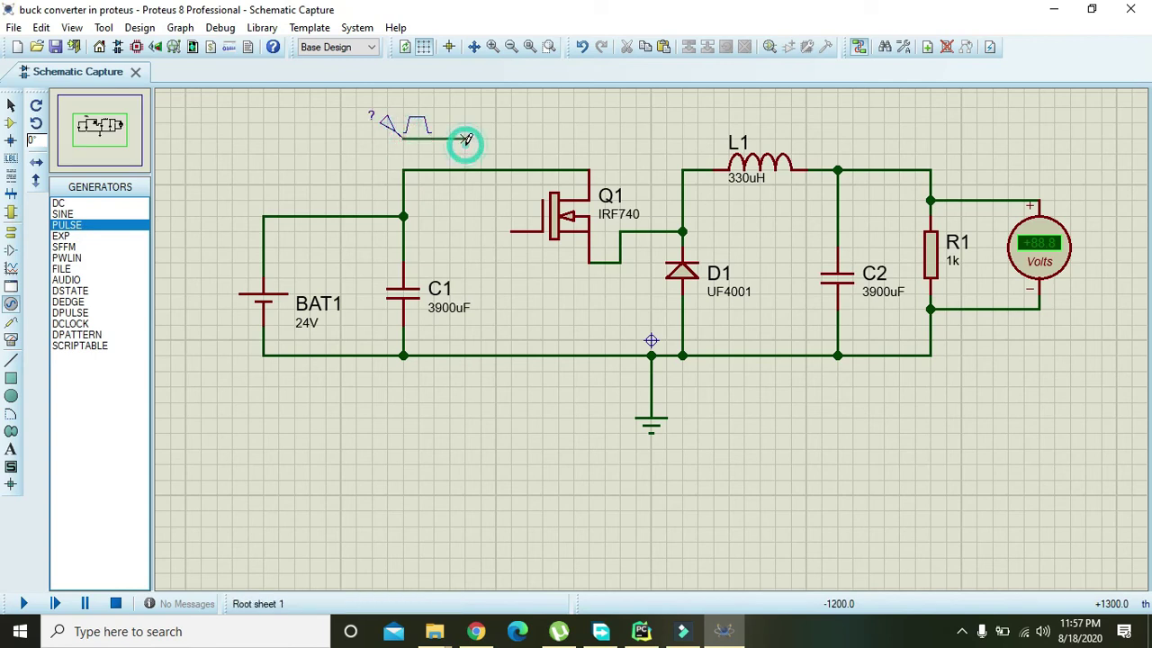
left_click(512, 231)
double_click(404, 136)
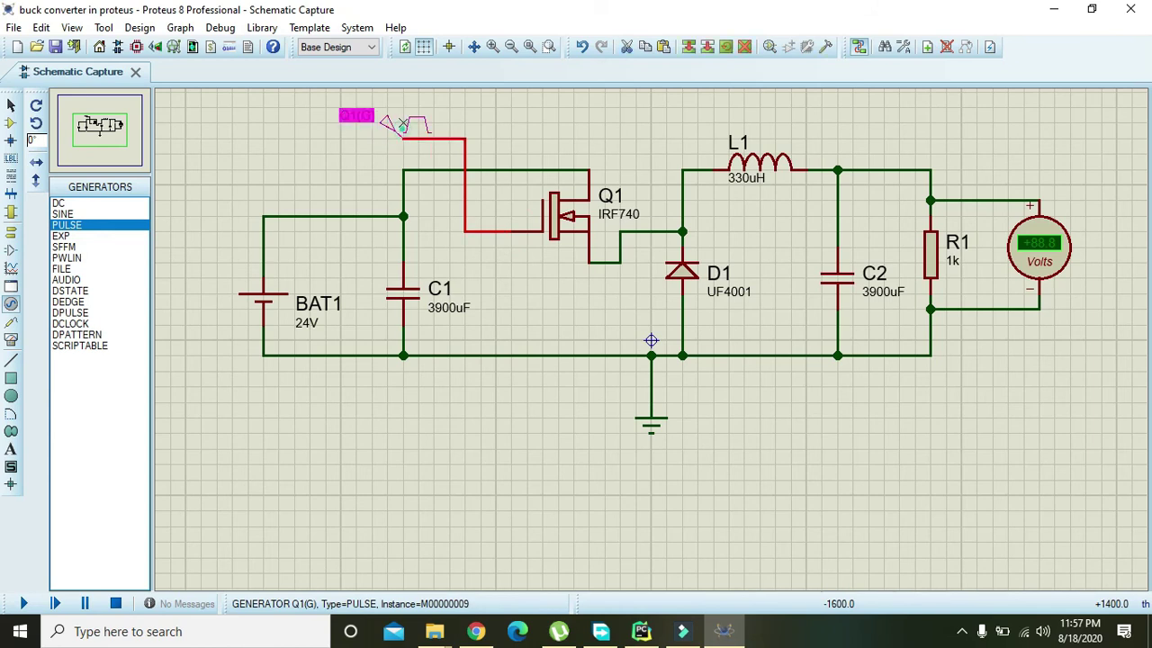
Give the Q1(G) pulse 15 V high voltage, 60% pulse width and 13k Hz frequency.
left_click(671, 154)
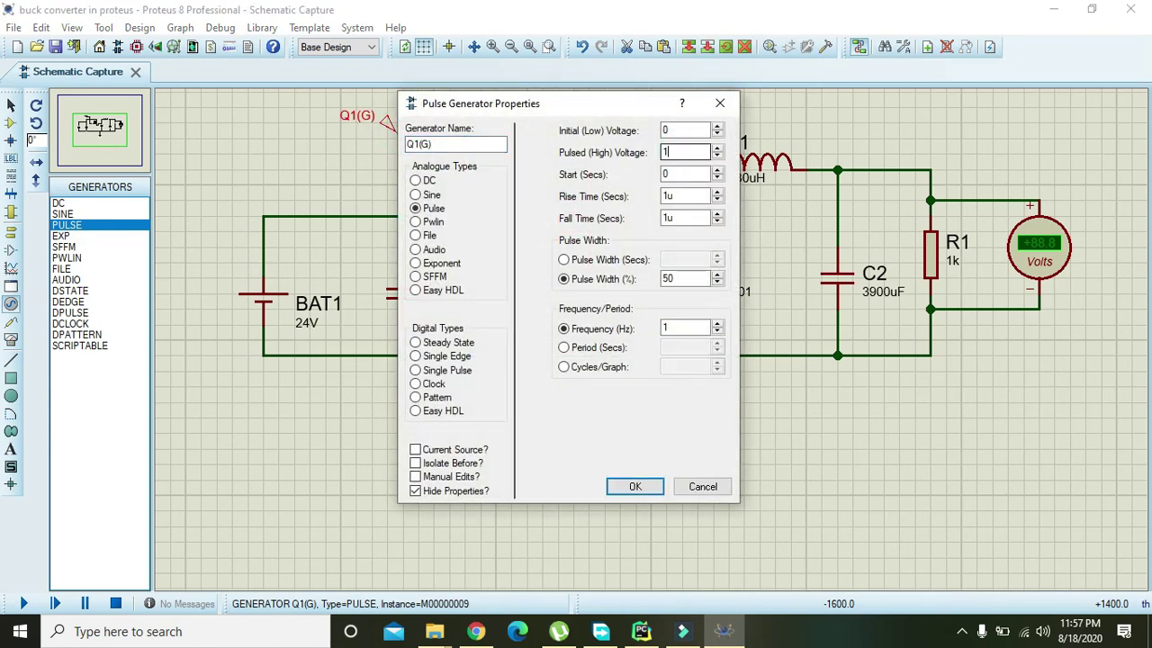
left_click(667, 276)
left_click_drag(667, 276, 649, 281)
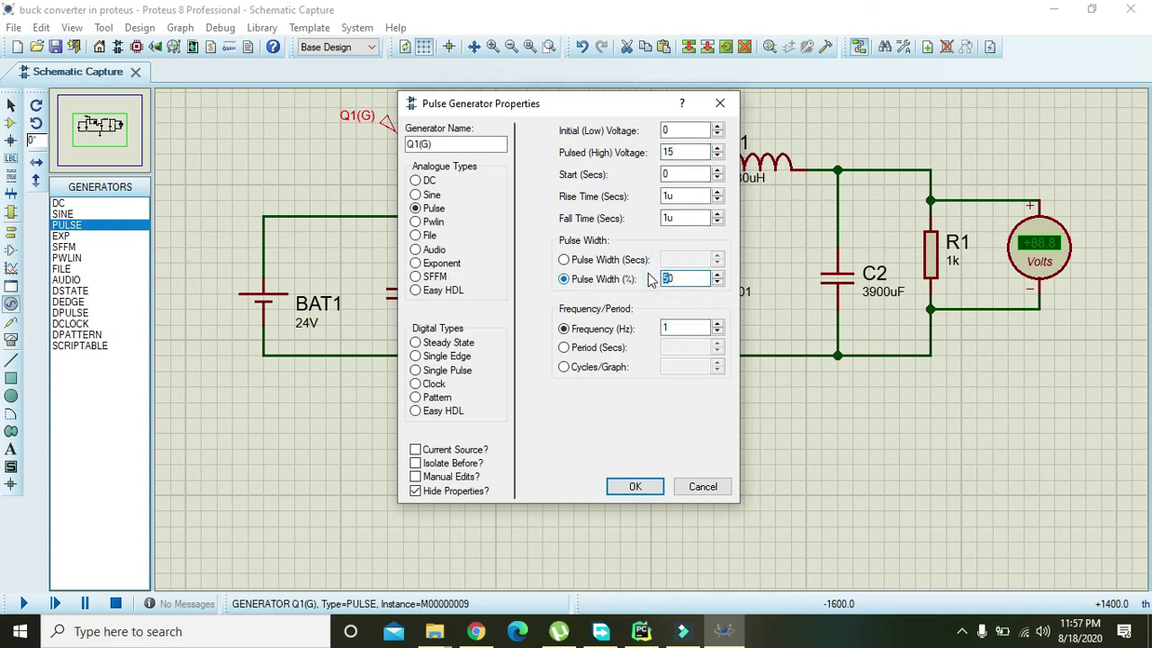
left_click_drag(680, 327, 619, 326)
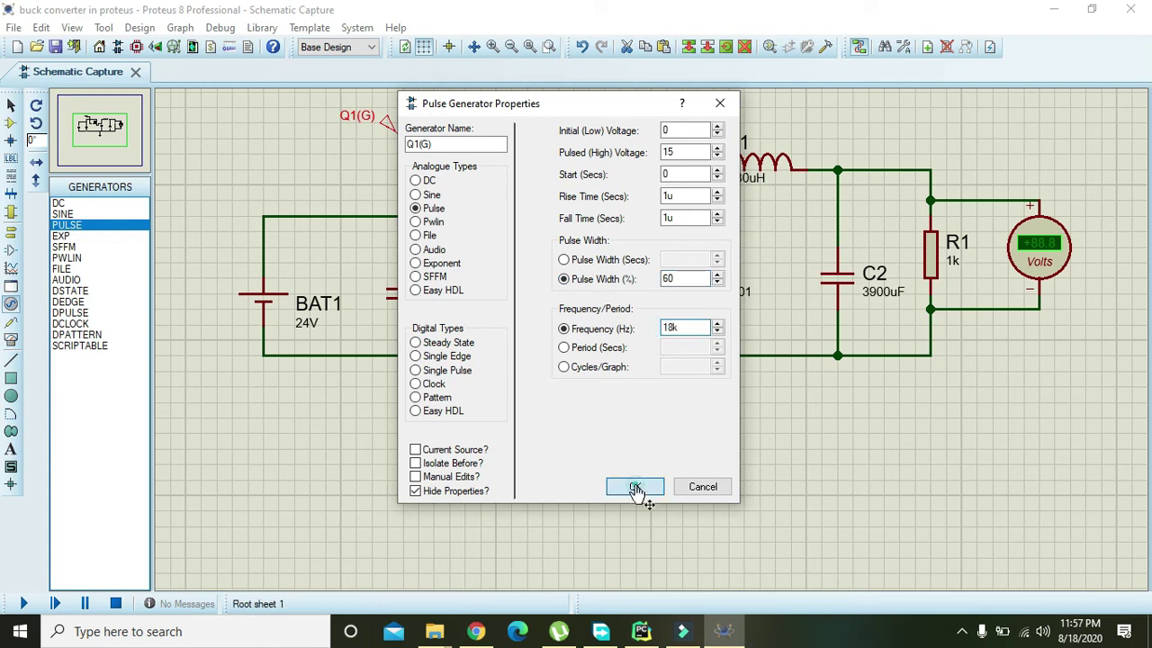
left_click(636, 484)
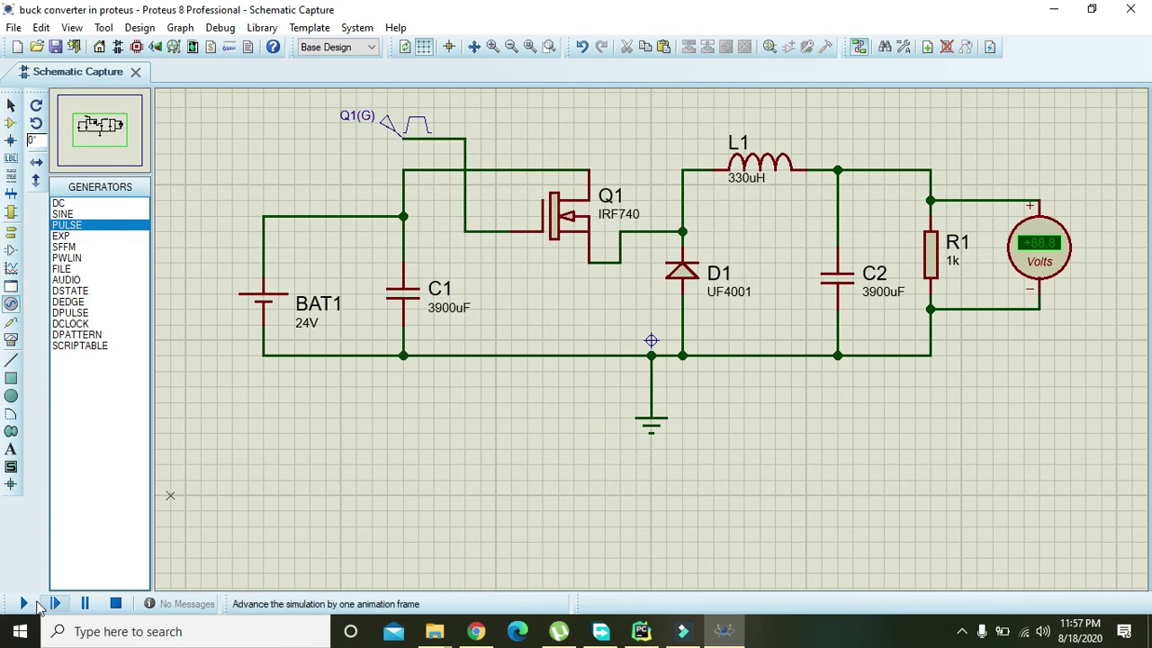
Run the simulation so the voltmeter across R1 shows the stepped-down output, about +10.7 V.
left_click(25, 605)
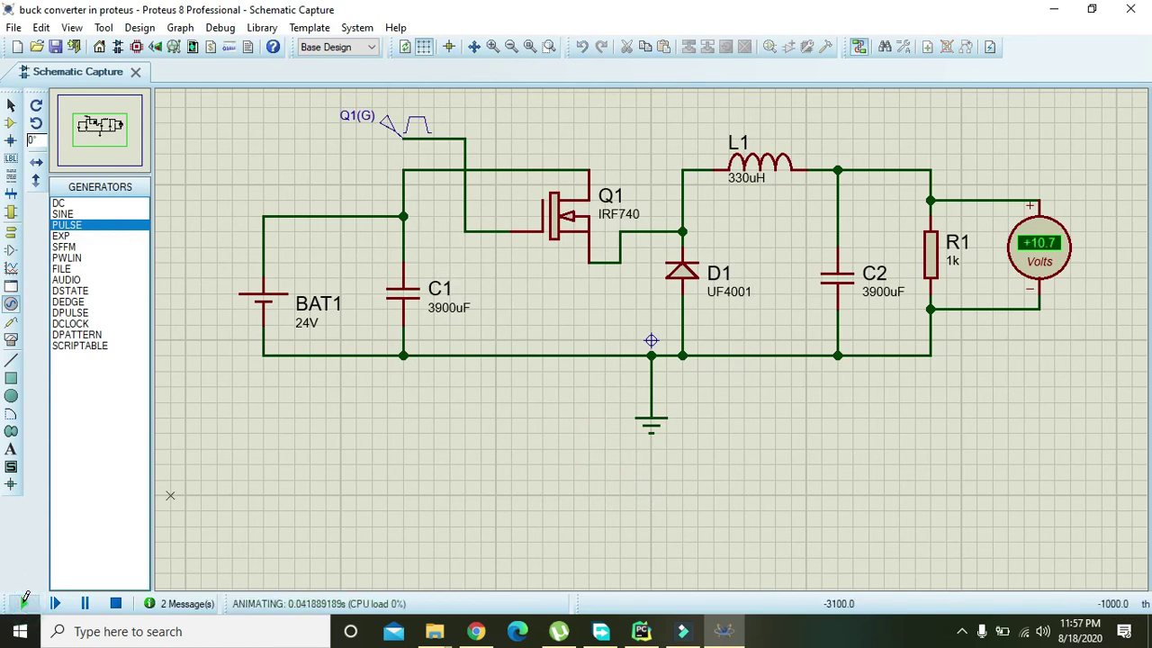